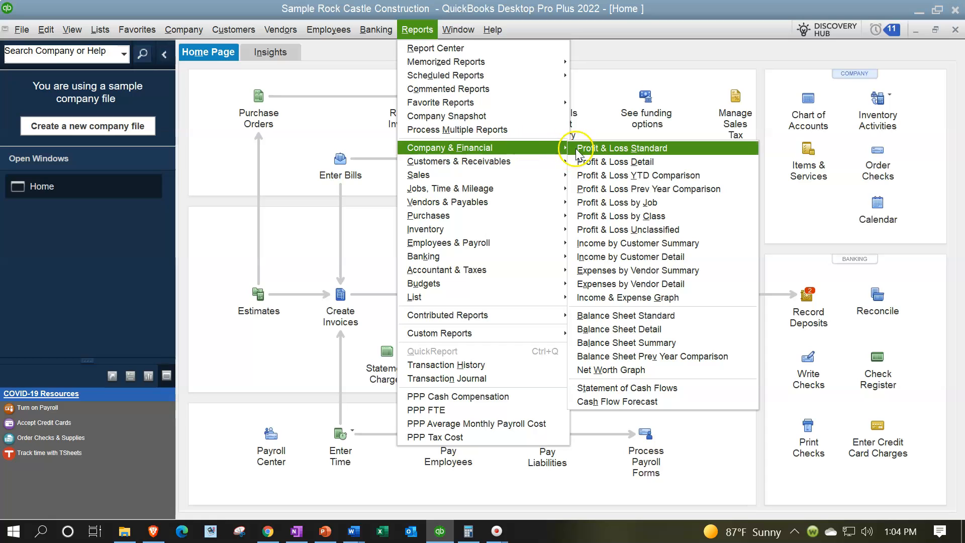
Open the standard Balance Sheet report and remove the date prepared, time prepared and report basis from its header.
{"action": "left_click", "coordinate": [668, 316]}
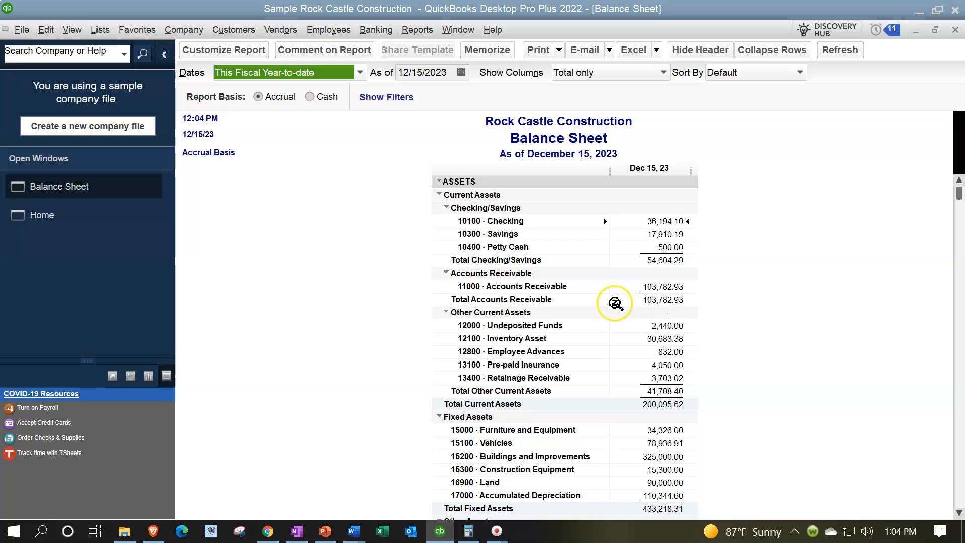
{"action": "left_click", "coordinate": [249, 54]}
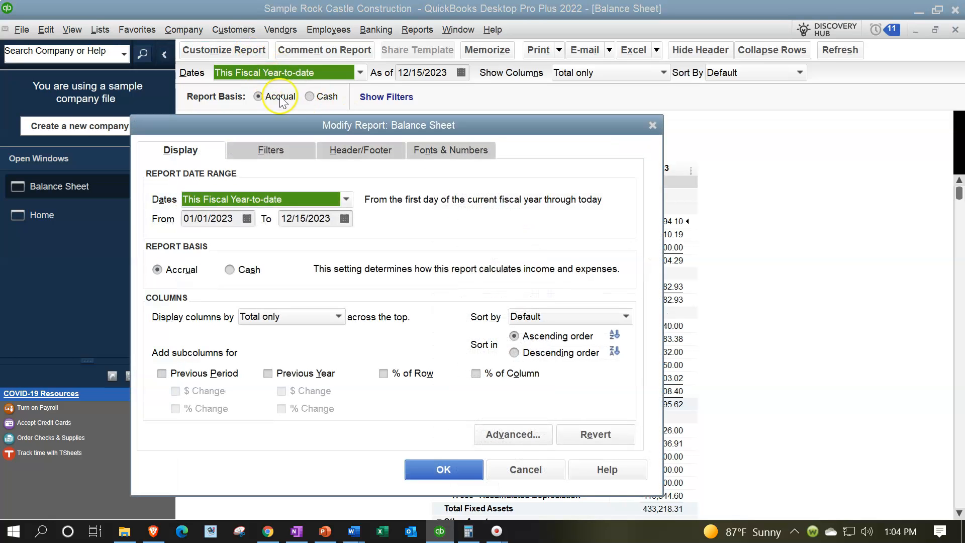
{"action": "left_click", "coordinate": [336, 151]}
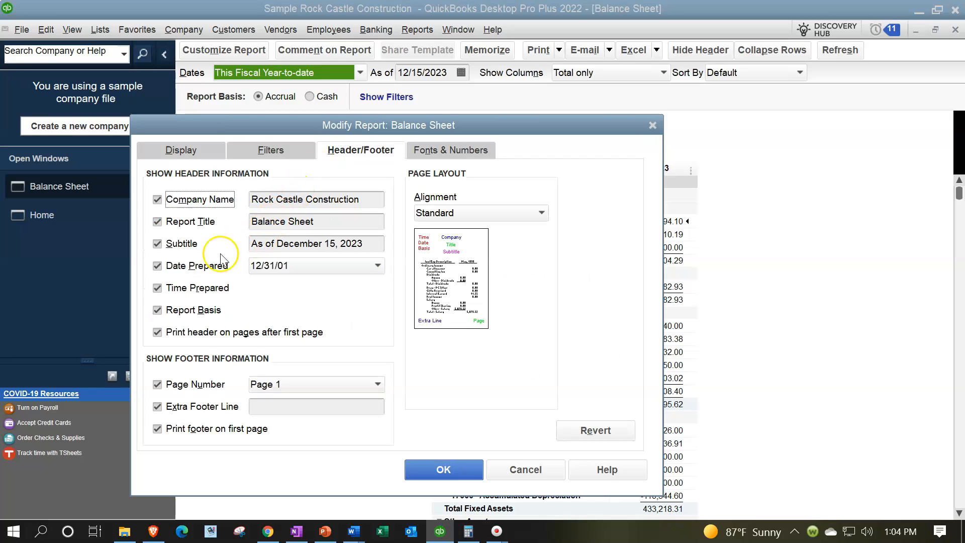
{"action": "left_click", "coordinate": [158, 266]}
{"action": "left_click", "coordinate": [157, 288]}
{"action": "left_click", "coordinate": [157, 310]}
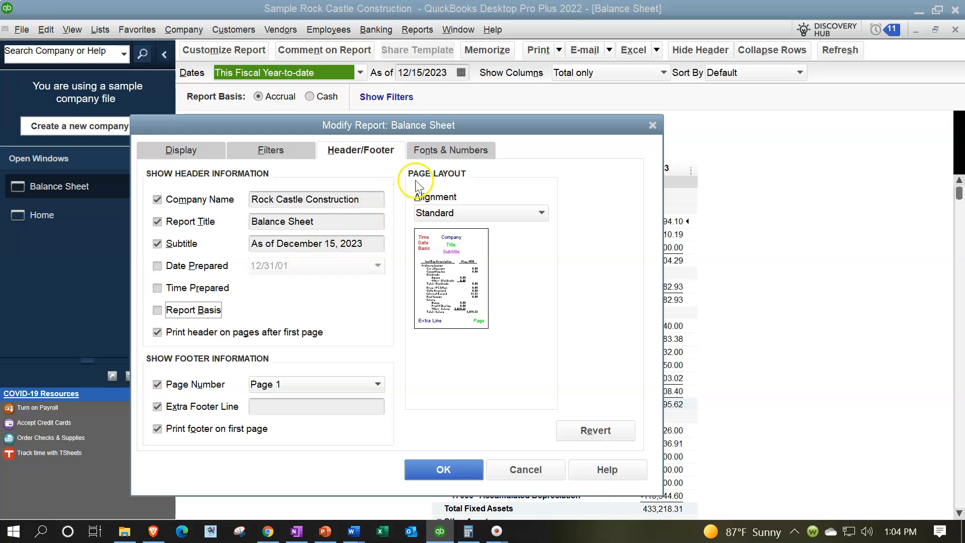
Set the report's company name font to size 20 in red, leaving related fonts unchanged, and apply the report modifications.
{"action": "left_click", "coordinate": [438, 145]}
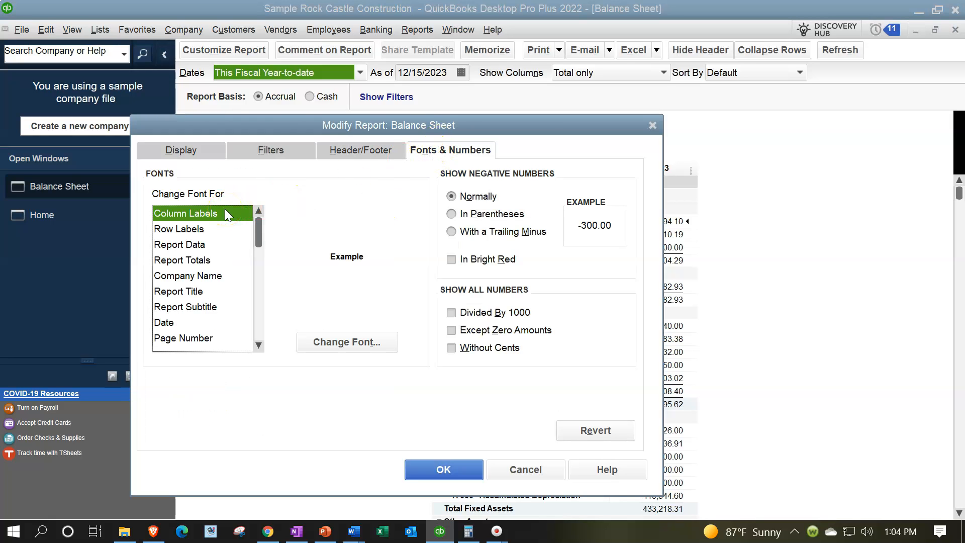
{"action": "left_click", "coordinate": [198, 276]}
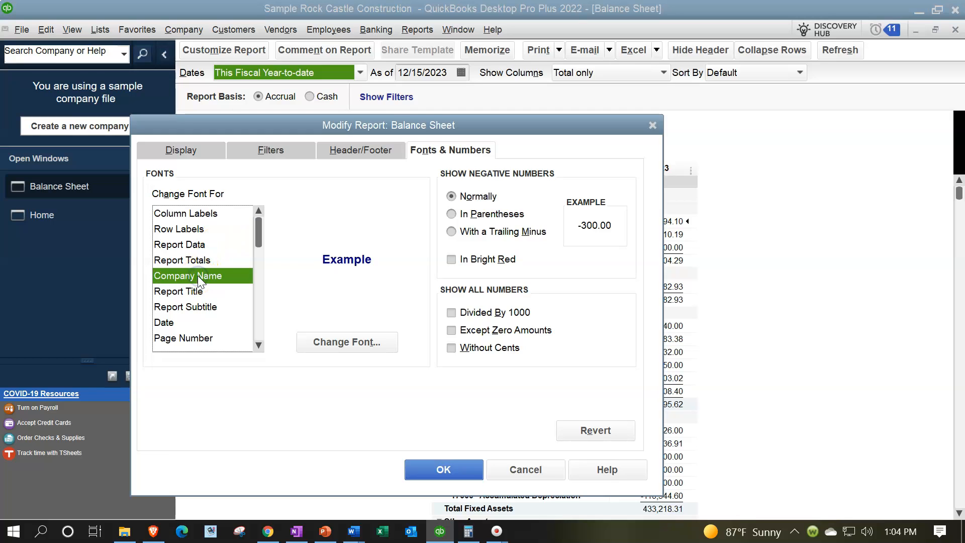
{"action": "left_click", "coordinate": [330, 346]}
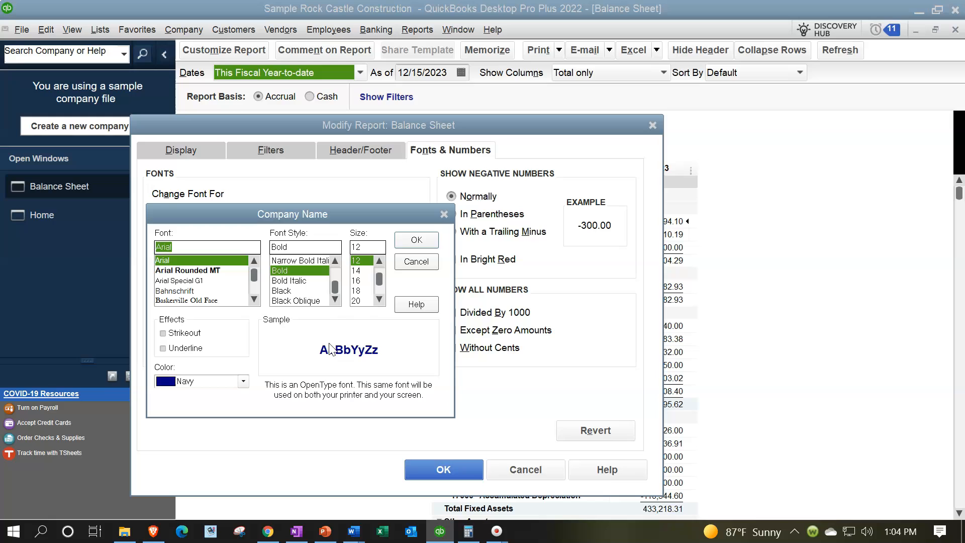
{"action": "left_click", "coordinate": [366, 301]}
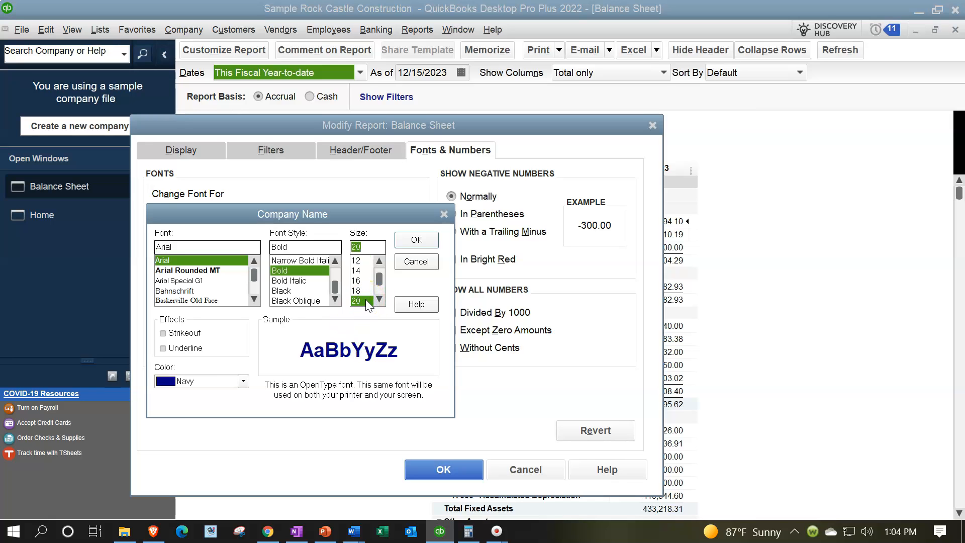
{"action": "left_click", "coordinate": [243, 381]}
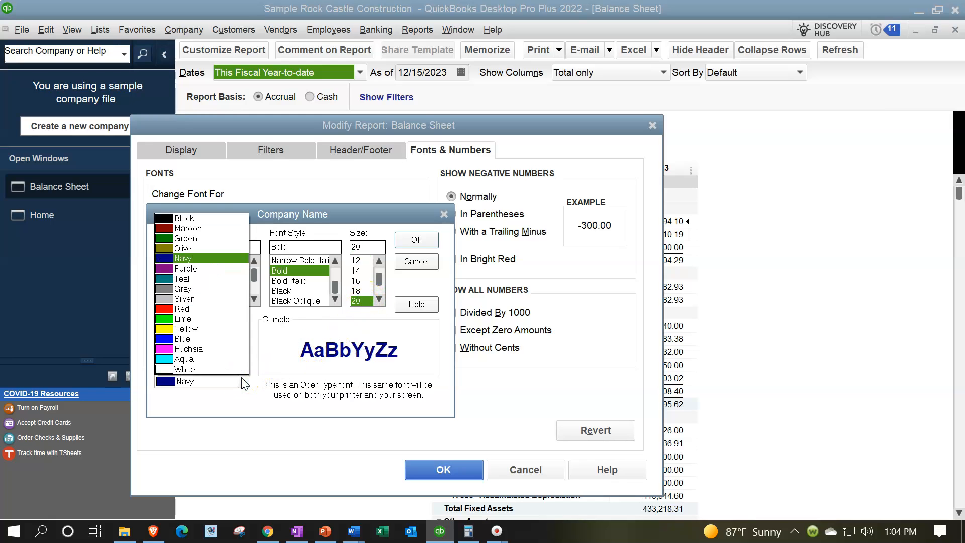
{"action": "left_click", "coordinate": [209, 309]}
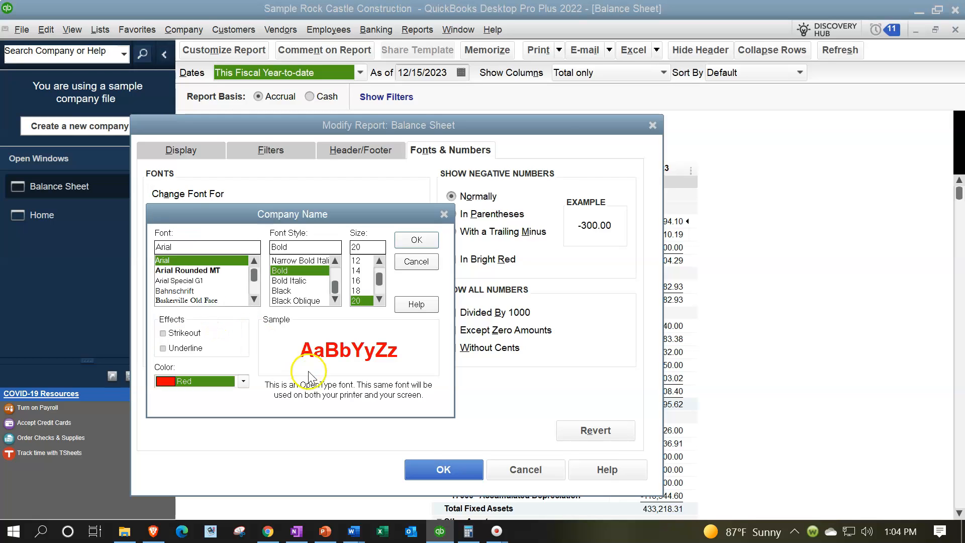
{"action": "left_click", "coordinate": [420, 242]}
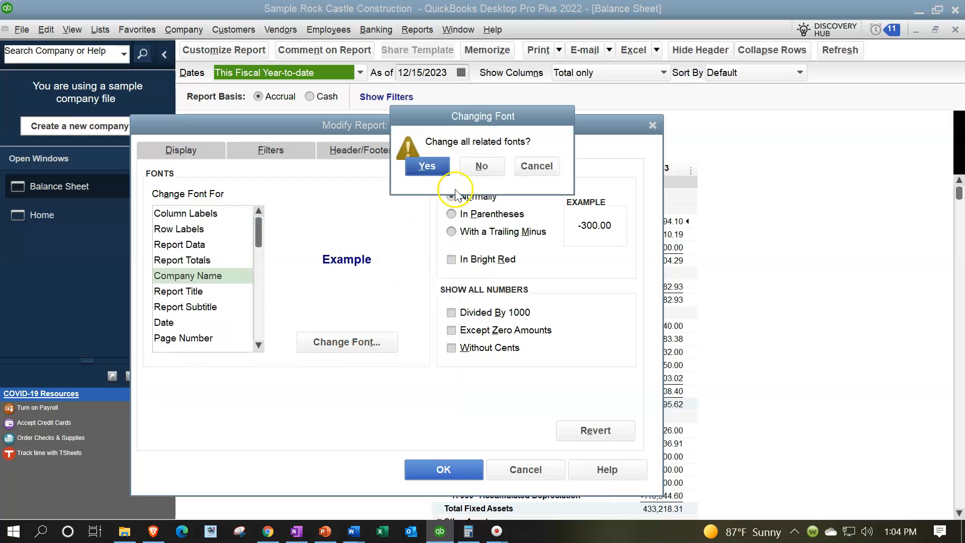
{"action": "left_click", "coordinate": [481, 167]}
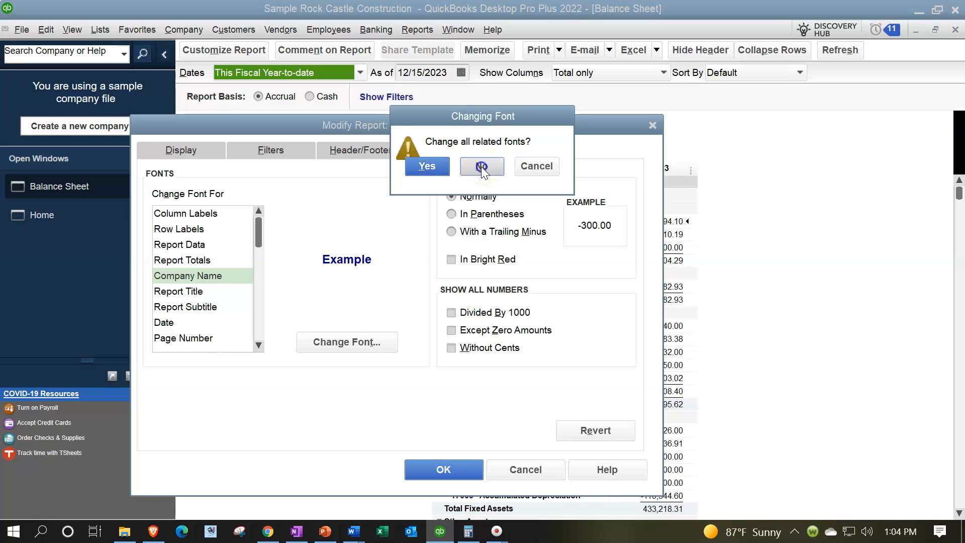
{"action": "left_click", "coordinate": [443, 467]}
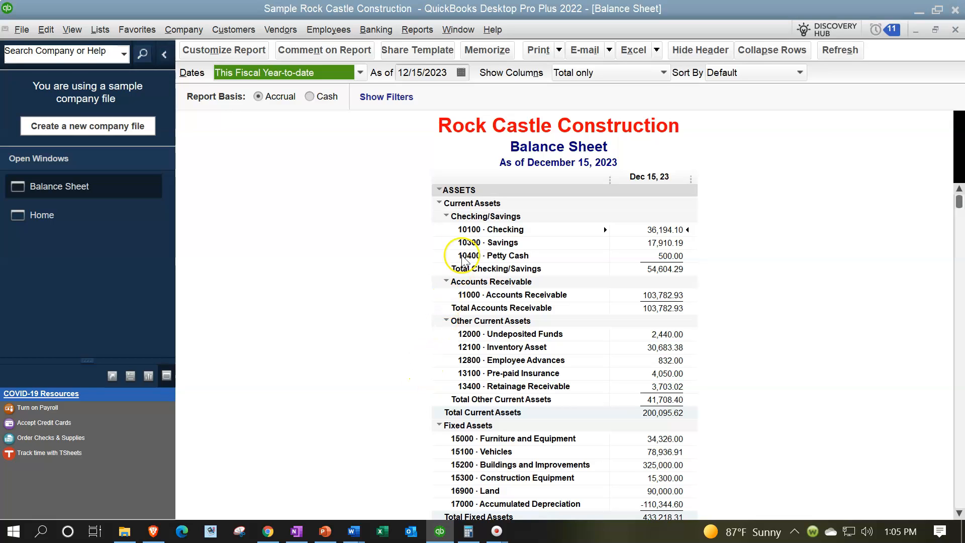
{"action": "left_click", "coordinate": [488, 53]}
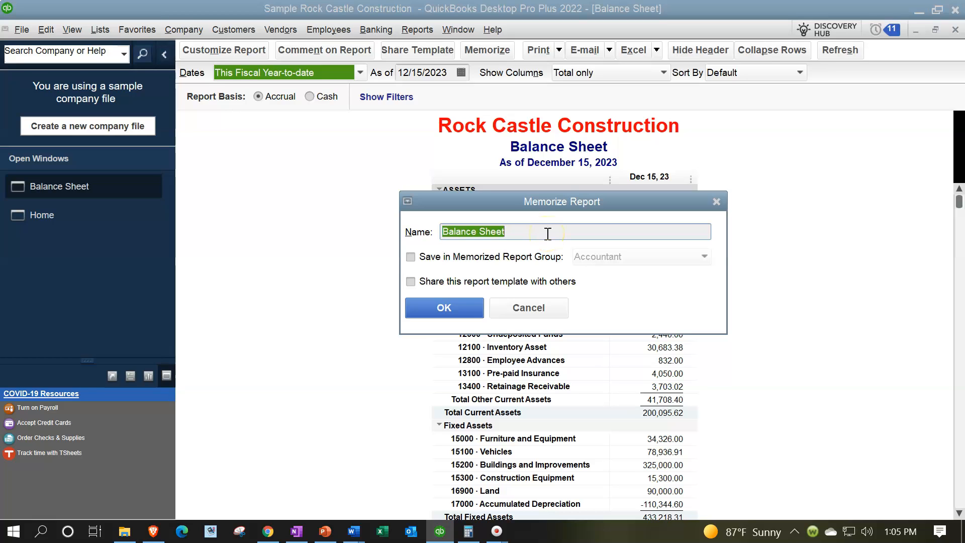
{"action": "left_click", "coordinate": [411, 257]}
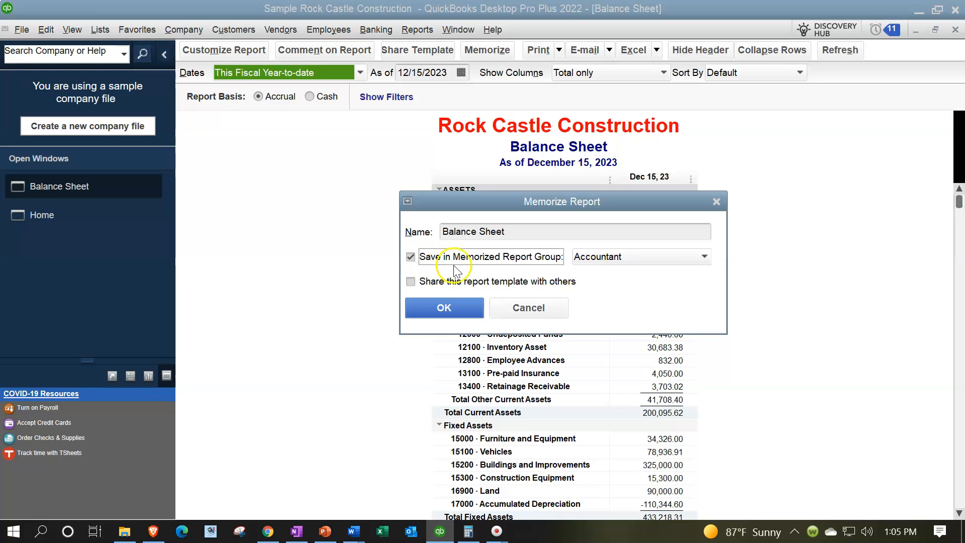
{"action": "left_click", "coordinate": [676, 255]}
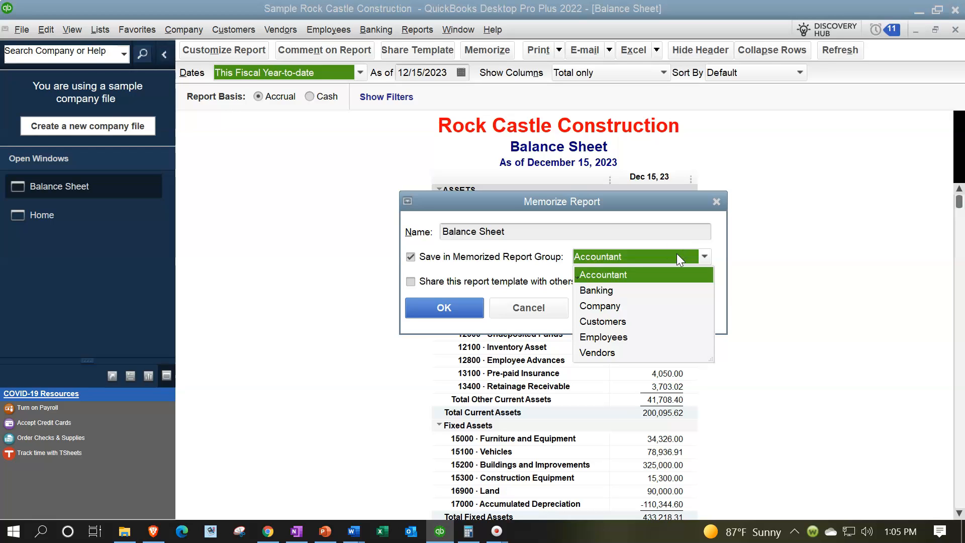
{"action": "left_click", "coordinate": [716, 200]}
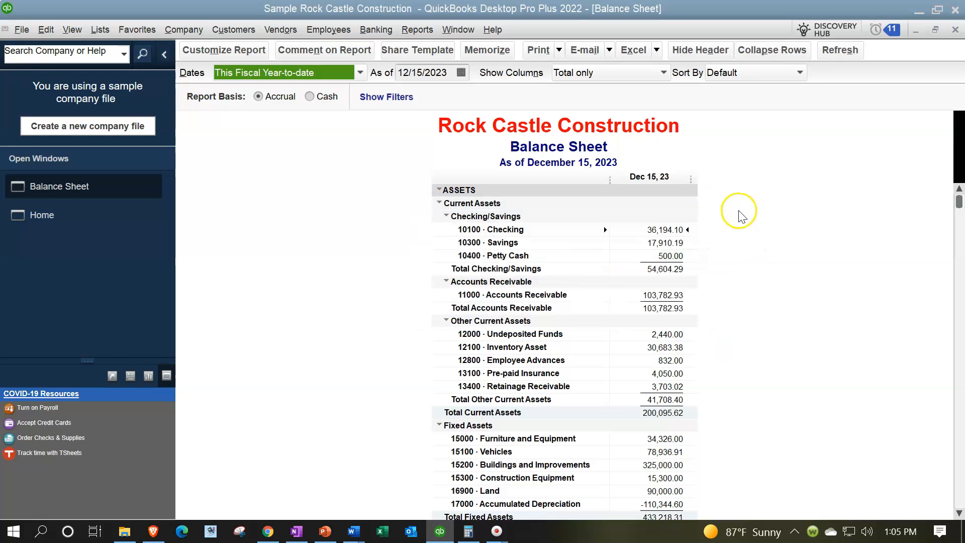
Open the Report Center, maximize it and show the memorized reports in the Company group.
{"action": "left_click", "coordinate": [418, 30]}
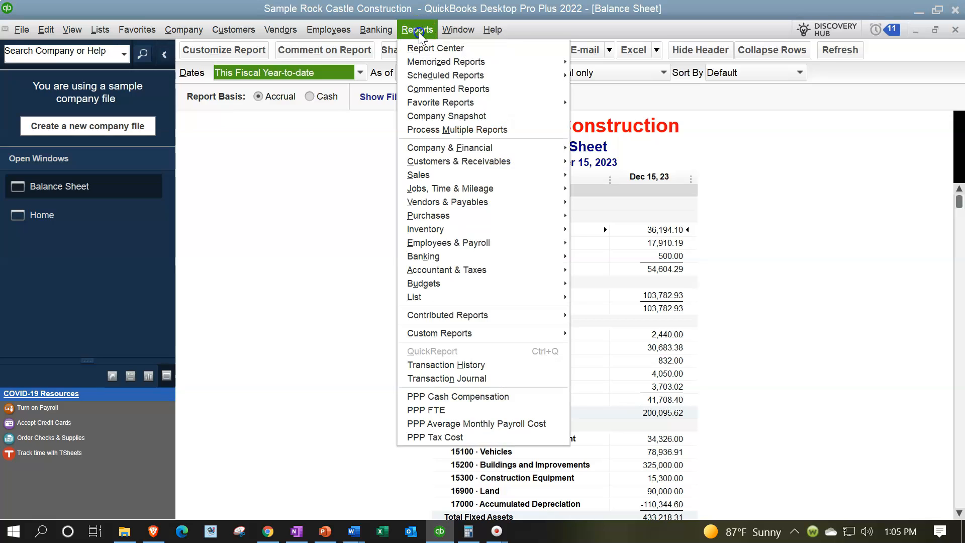
{"action": "mouse_move", "coordinate": [503, 61]}
{"action": "left_click", "coordinate": [582, 64]}
{"action": "mouse_move", "coordinate": [628, 108]}
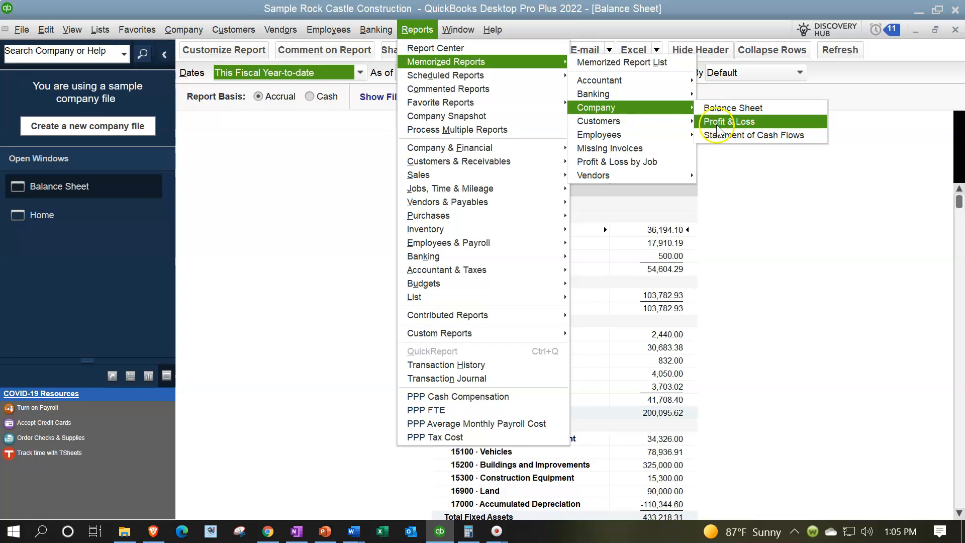
{"action": "left_click", "coordinate": [693, 127]}
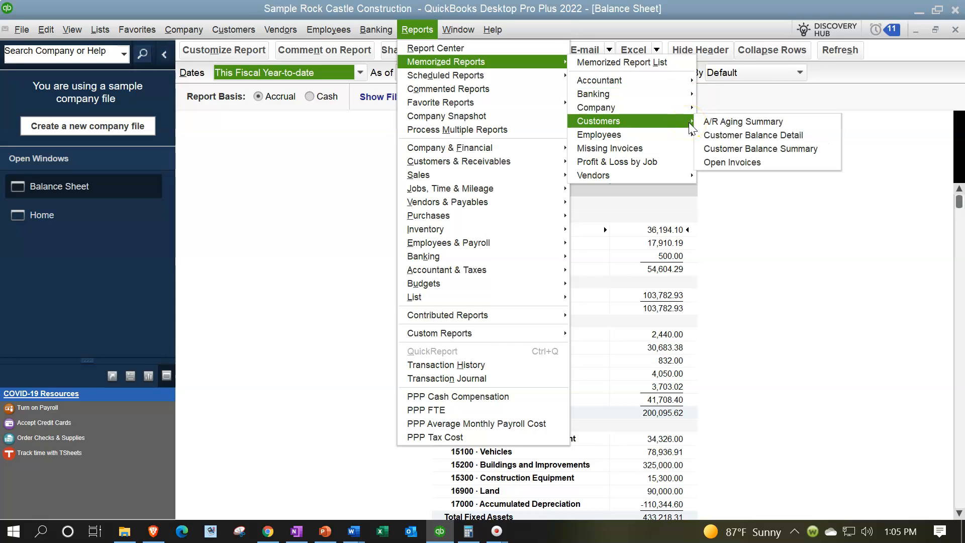
{"action": "left_click", "coordinate": [455, 51]}
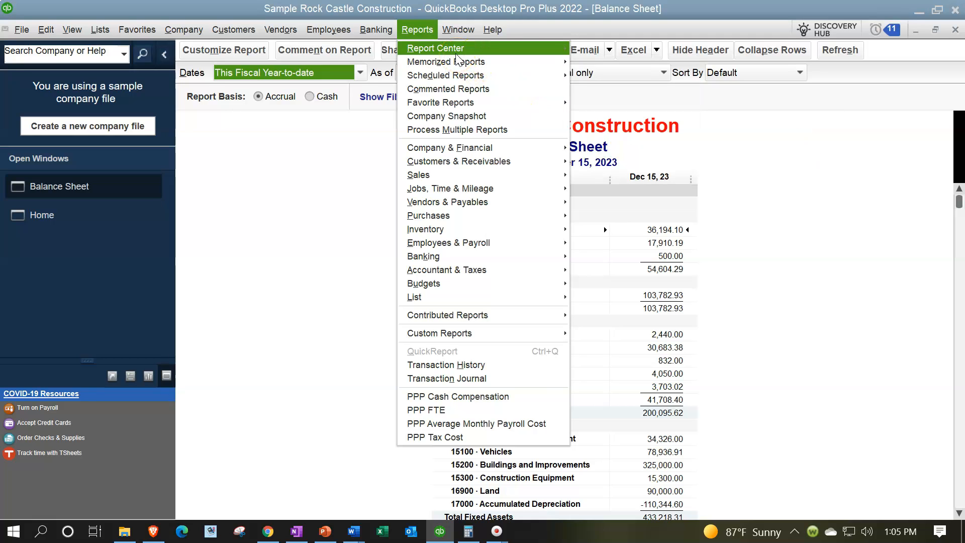
{"action": "left_click", "coordinate": [456, 50]}
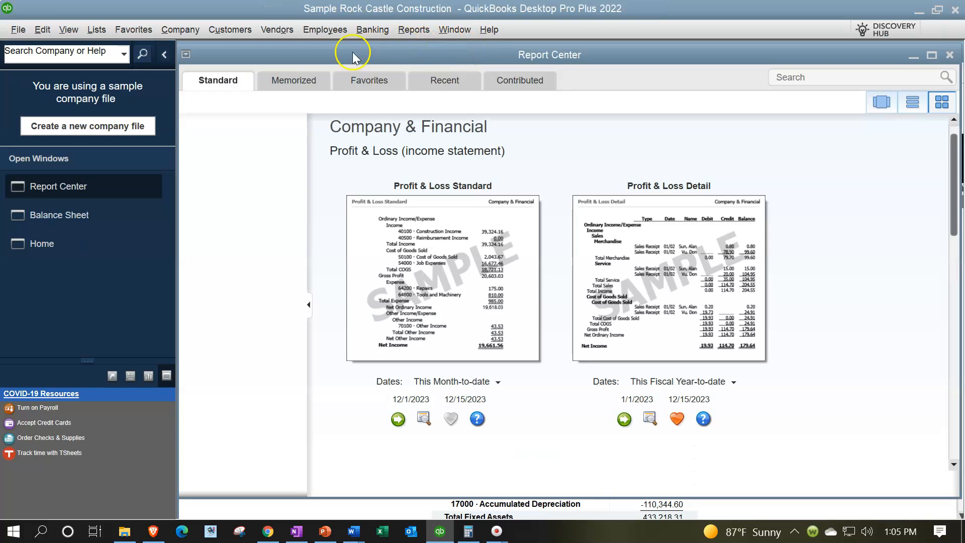
{"action": "left_click", "coordinate": [165, 54]}
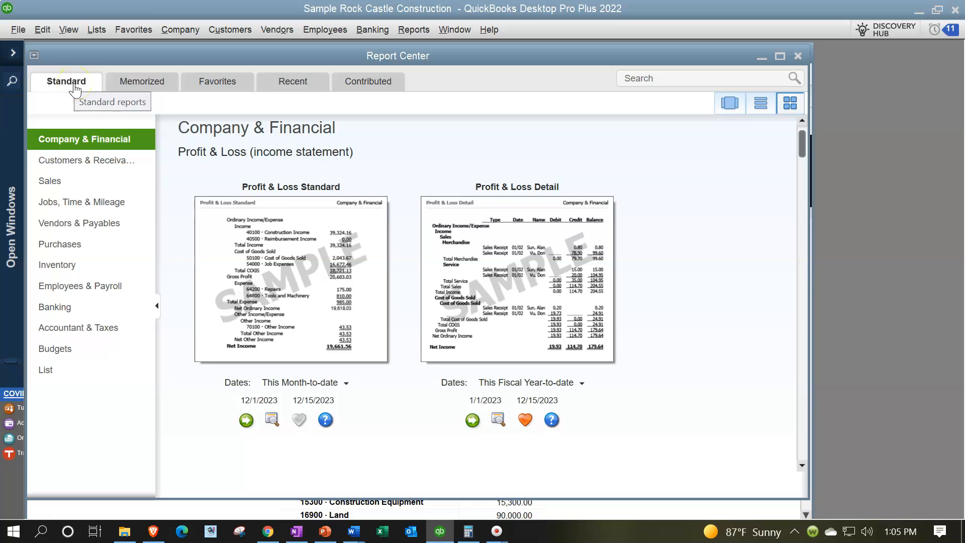
{"action": "left_click", "coordinate": [136, 86]}
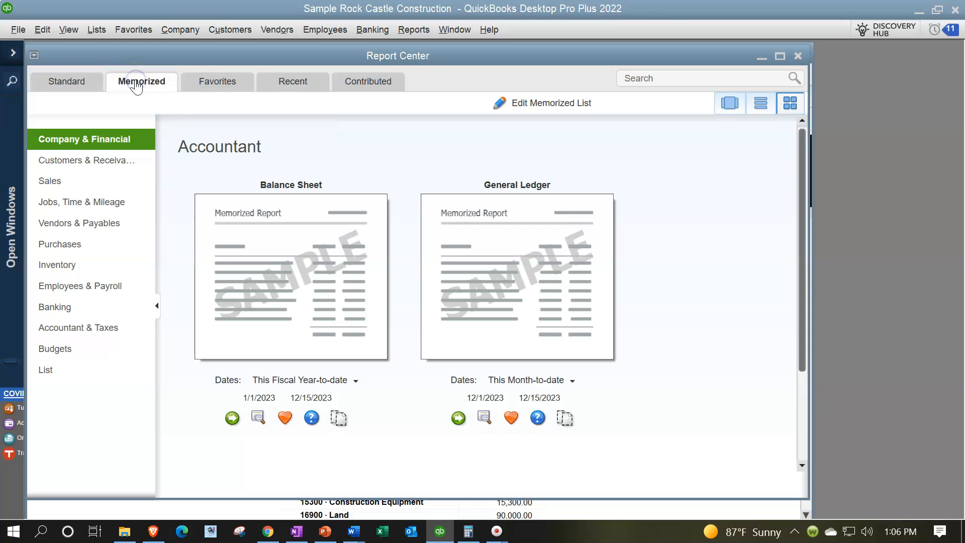
{"action": "left_click", "coordinate": [780, 56]}
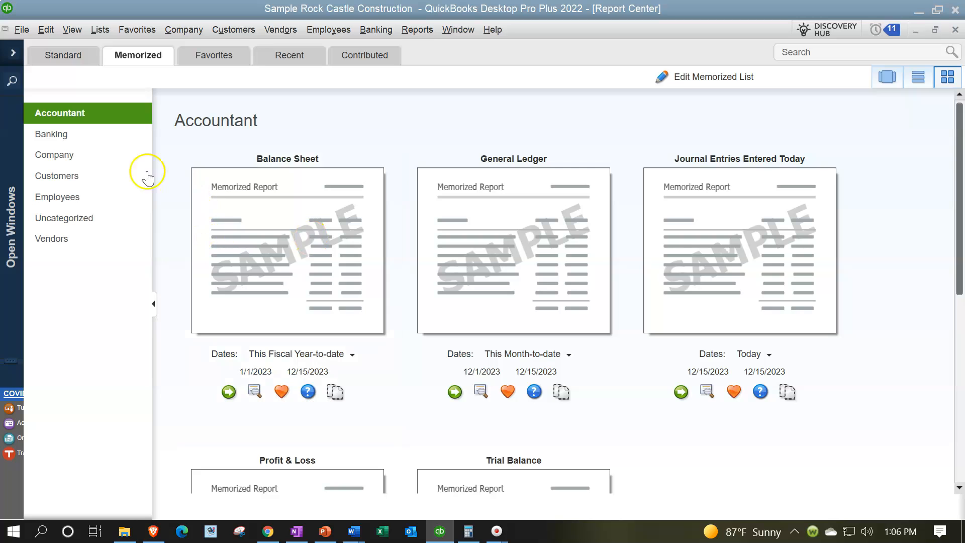
{"action": "left_click", "coordinate": [74, 159]}
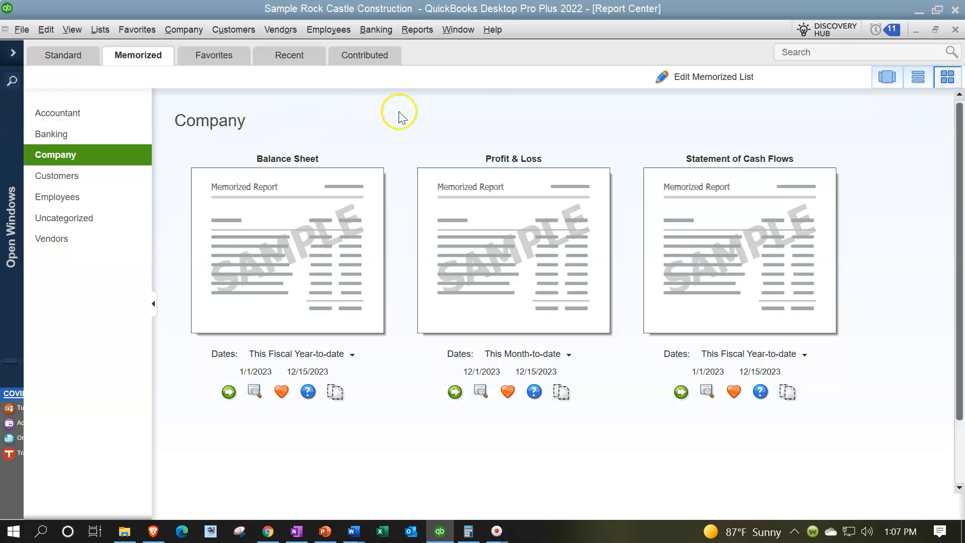
Open the memorized report list for editing and look through its reports and the available list actions.
{"action": "left_click", "coordinate": [705, 80]}
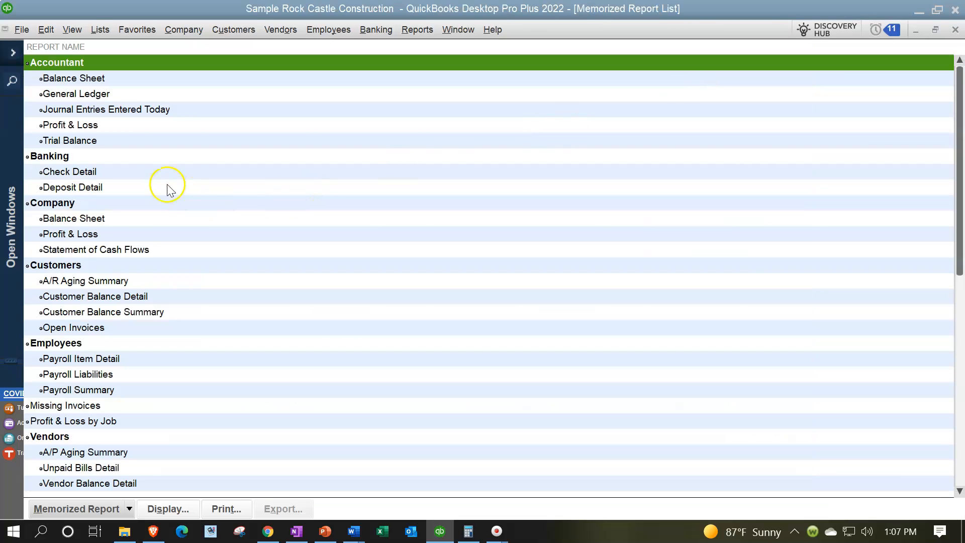
{"action": "left_click", "coordinate": [131, 94]}
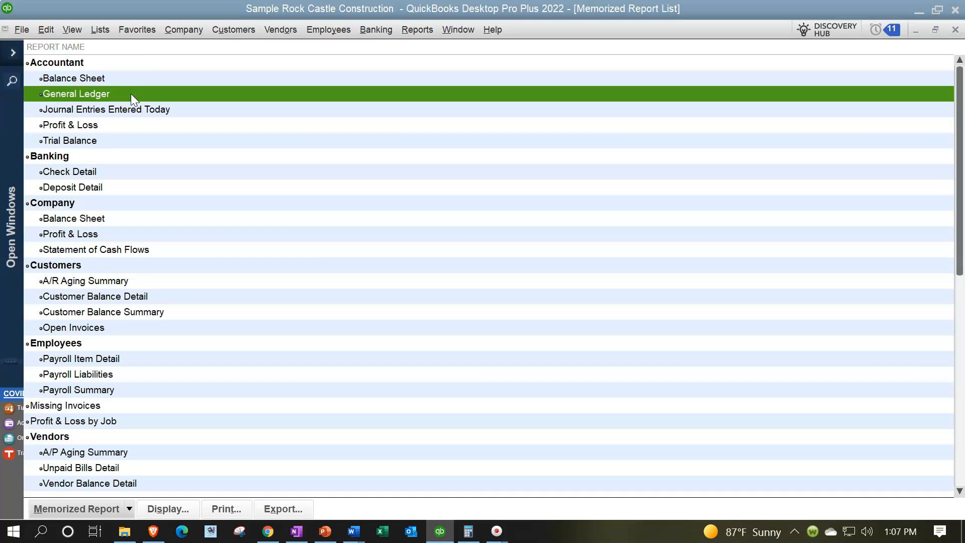
{"action": "scroll", "coordinate": [131, 96], "scroll_direction": "down", "scroll_amount": 1}
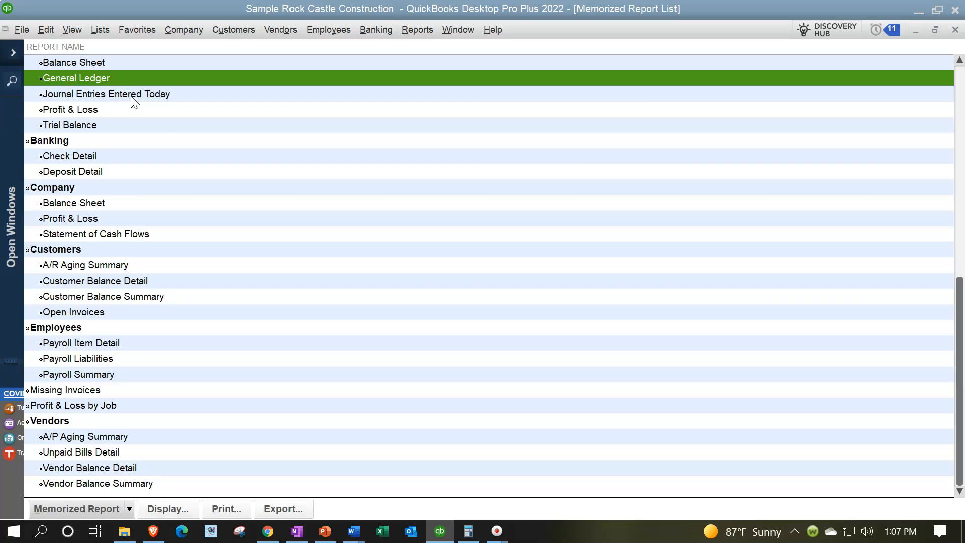
{"action": "scroll", "coordinate": [134, 103], "scroll_direction": "up", "scroll_amount": 1}
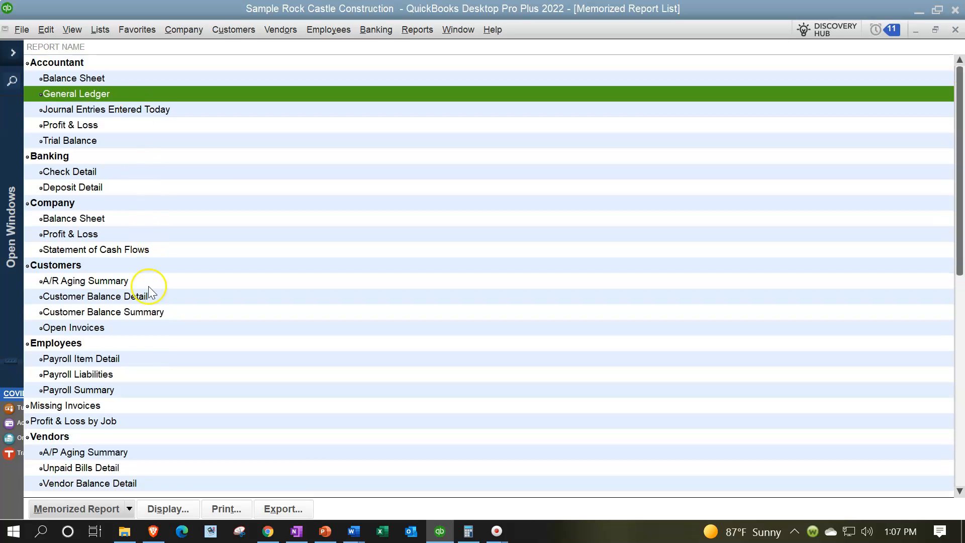
{"action": "left_click", "coordinate": [128, 509]}
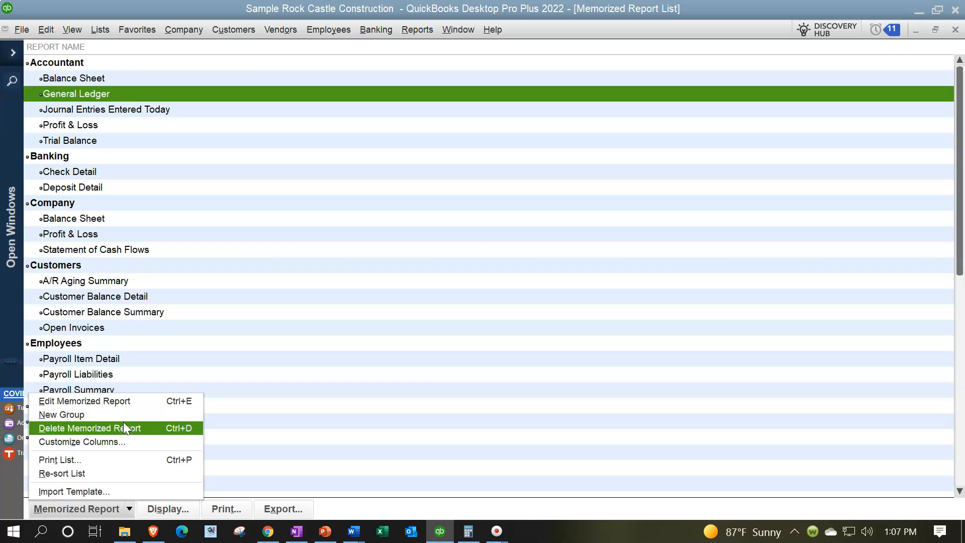
{"action": "left_click", "coordinate": [305, 281]}
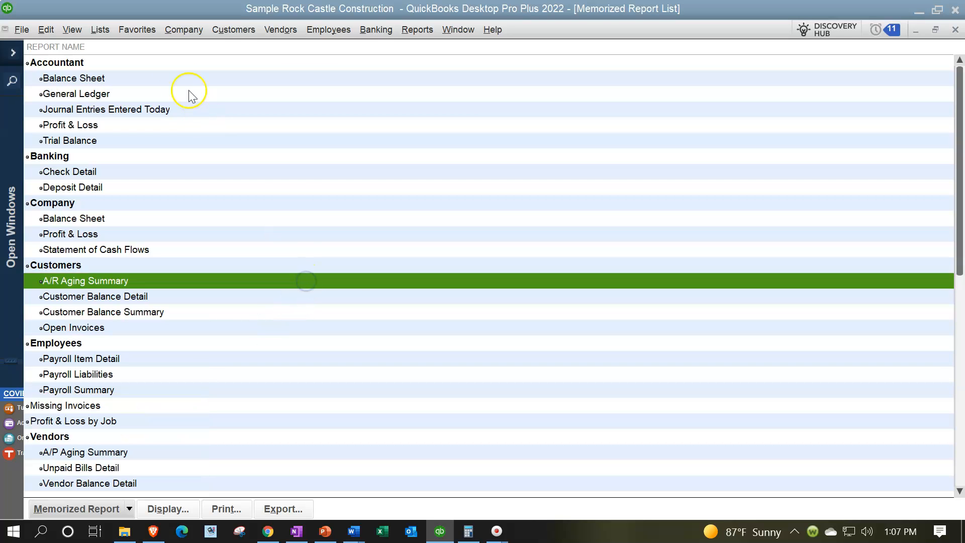
Delete the memorized Balance Sheet report from the Accountant group and confirm the deletion.
{"action": "left_click", "coordinate": [130, 61]}
{"action": "left_click", "coordinate": [123, 79]}
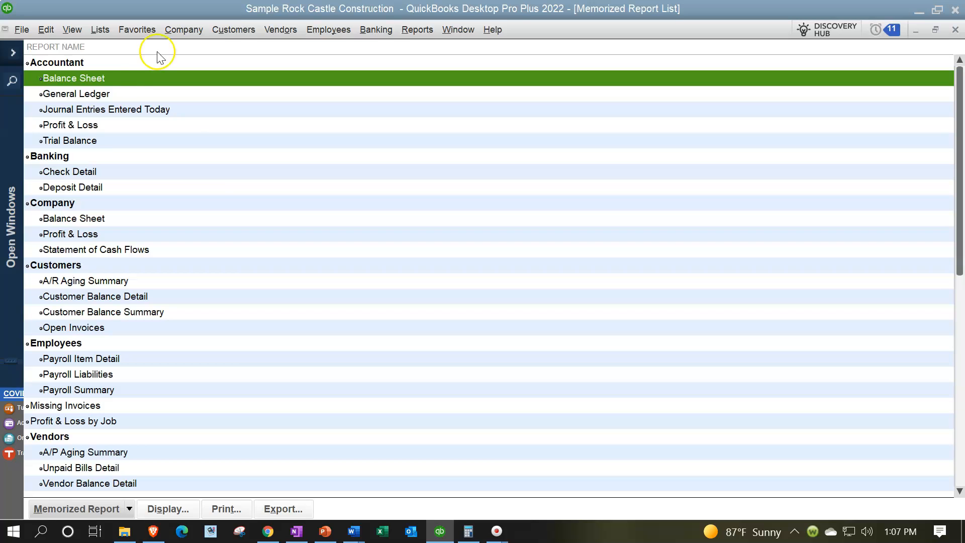
{"action": "right_click", "coordinate": [161, 81]}
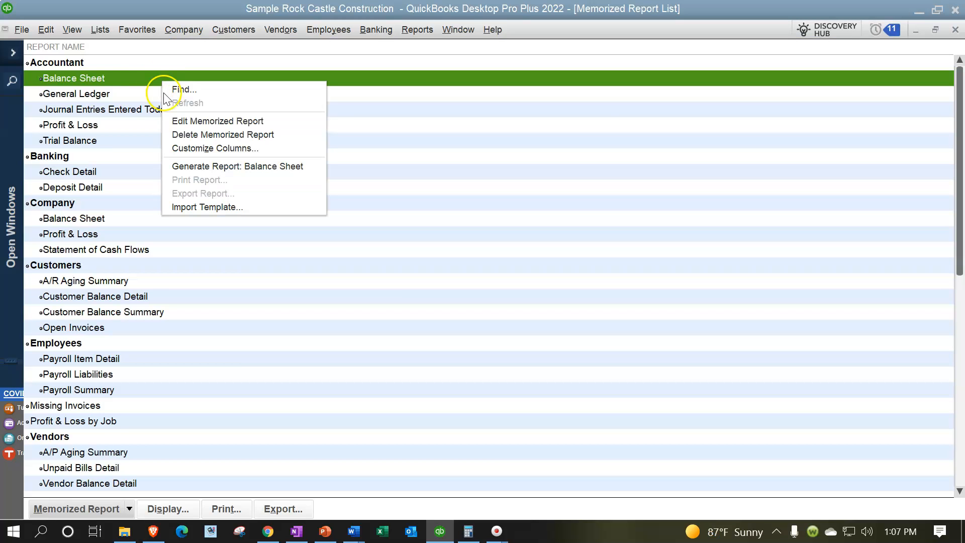
{"action": "left_click", "coordinate": [175, 134]}
{"action": "left_click", "coordinate": [444, 177]}
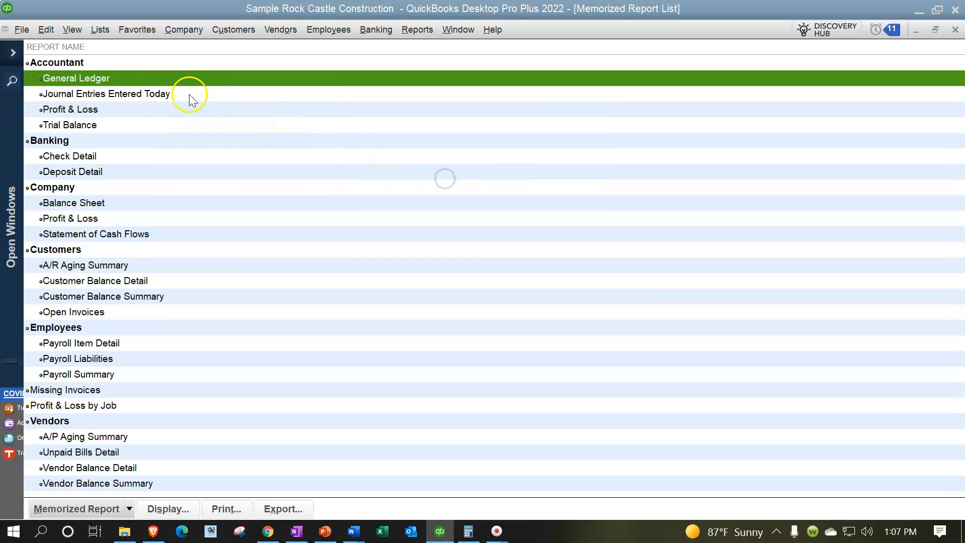
Delete the memorized General Ledger report from the Accountant group and confirm the deletion.
{"action": "right_click", "coordinate": [158, 74]}
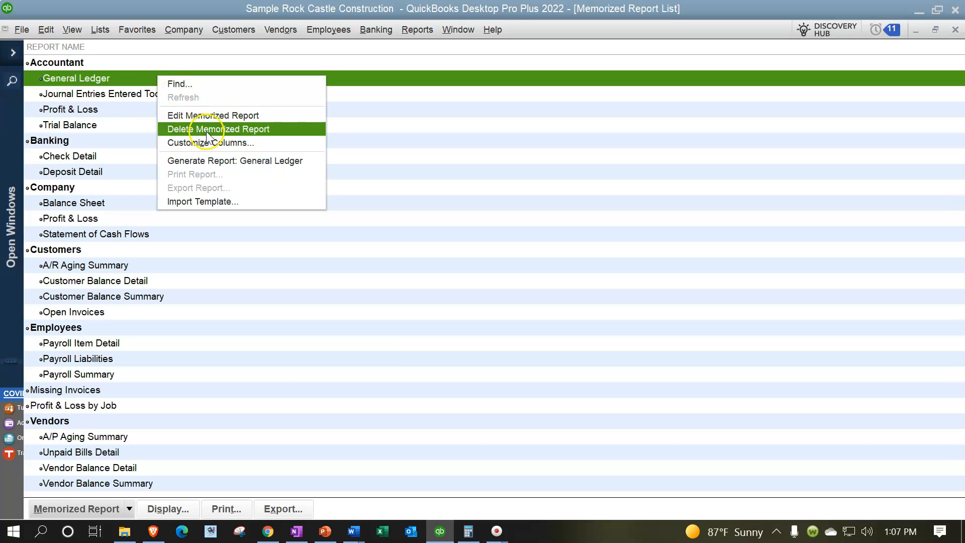
{"action": "left_click", "coordinate": [237, 131]}
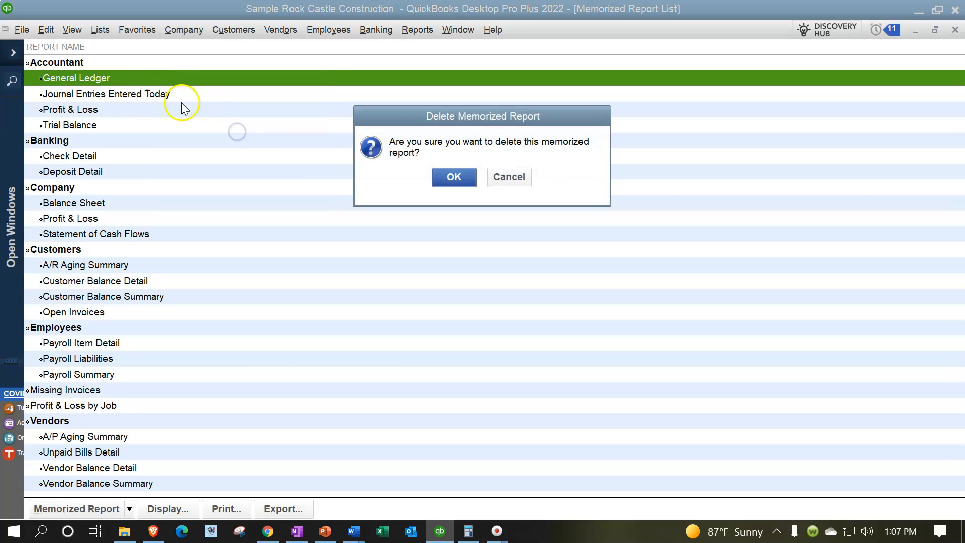
{"action": "left_click", "coordinate": [445, 177]}
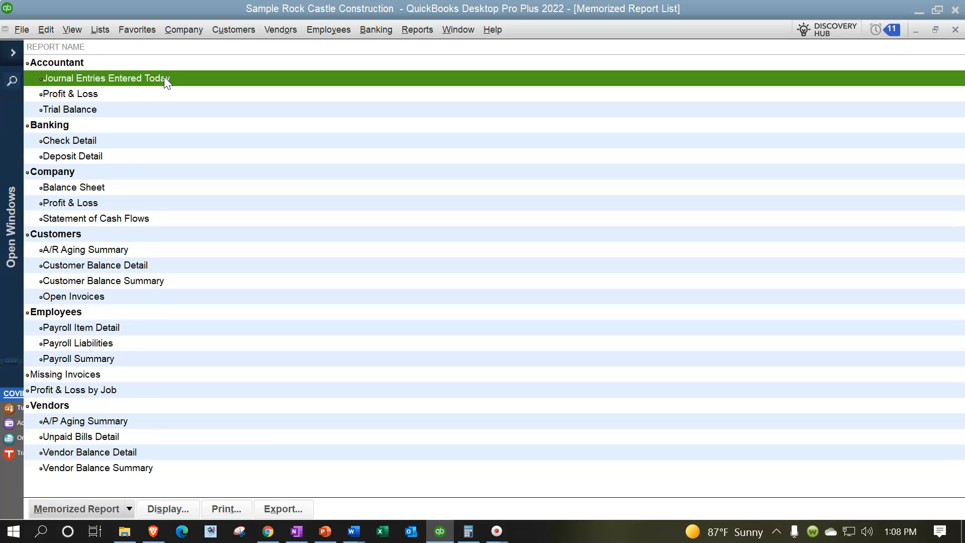
Delete the Accountant group from the memorized report list and confirm the deletion.
{"action": "double_click", "coordinate": [100, 64]}
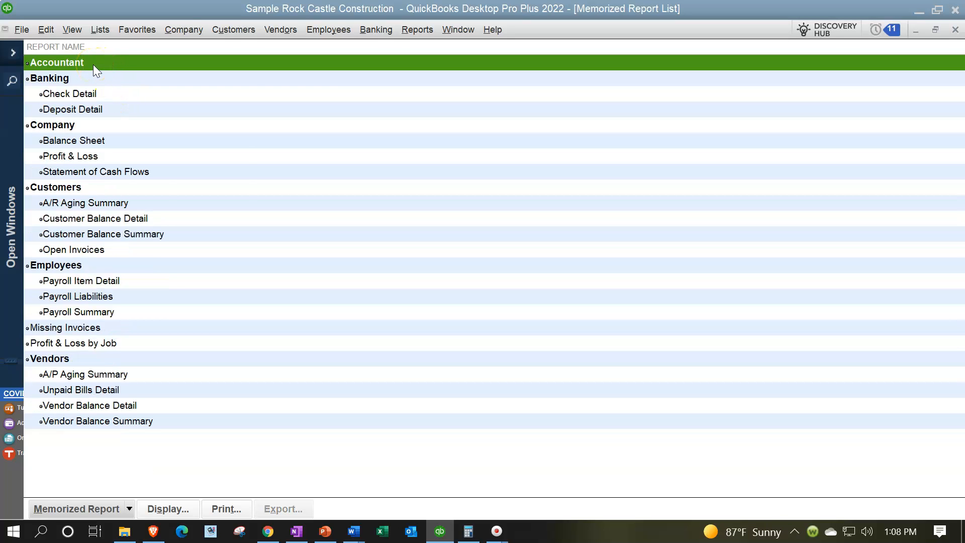
{"action": "right_click", "coordinate": [108, 62]}
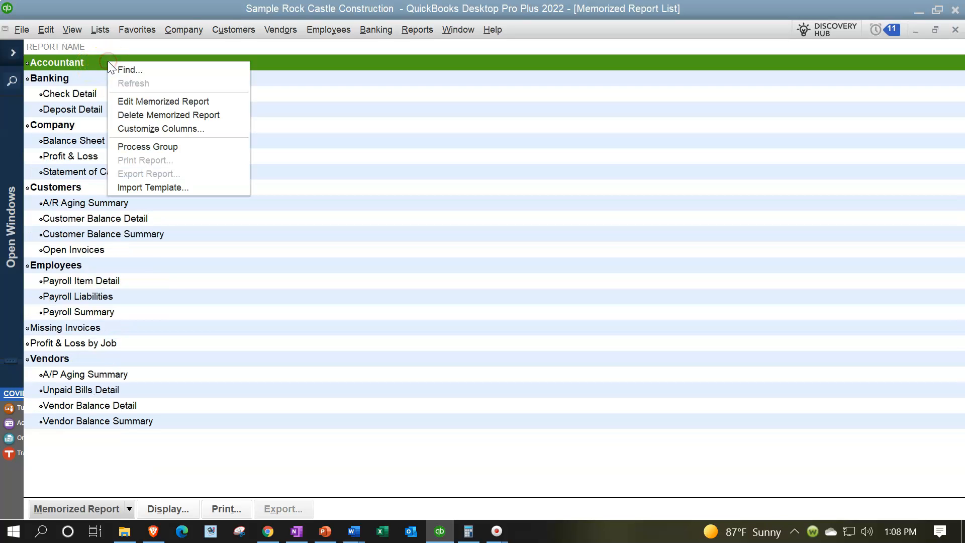
{"action": "left_click", "coordinate": [131, 113]}
{"action": "left_click", "coordinate": [446, 178]}
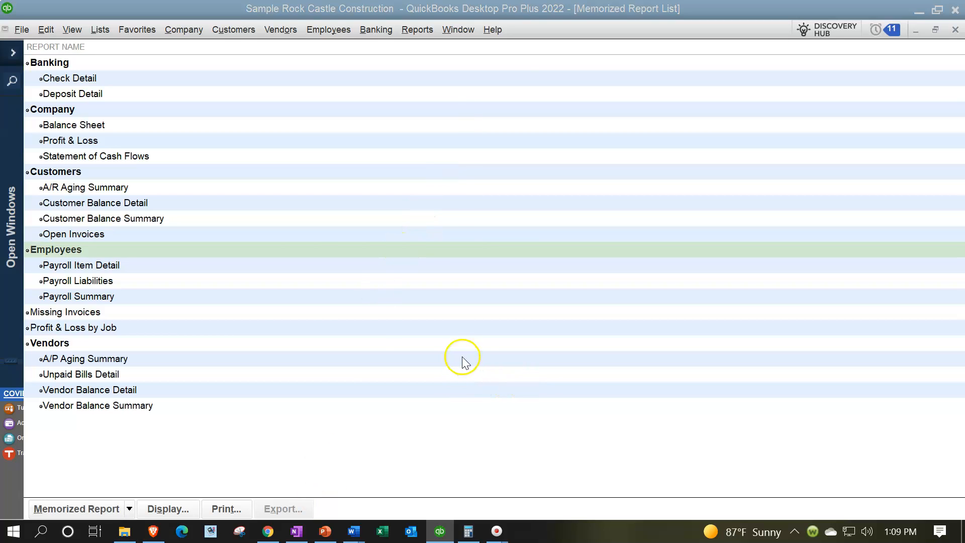
Delete the memorized Check Detail and Deposit Detail reports from the Banking group, confirming each deletion.
{"action": "left_click", "coordinate": [104, 79]}
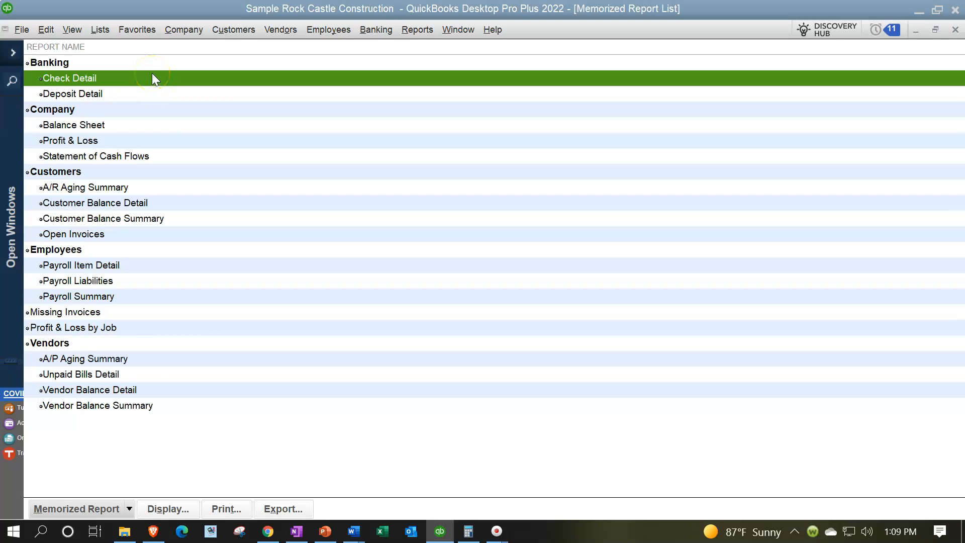
{"action": "left_click", "coordinate": [124, 507]}
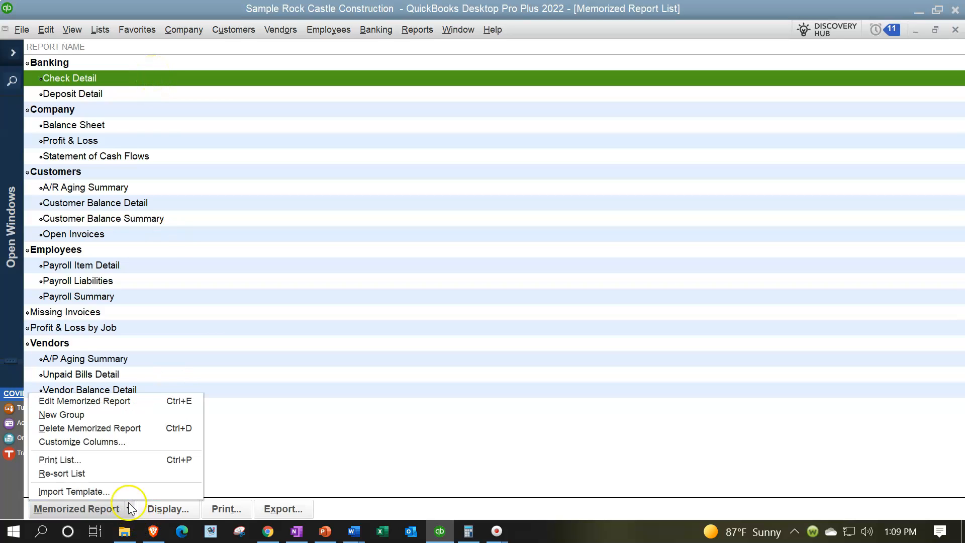
{"action": "left_click", "coordinate": [131, 430]}
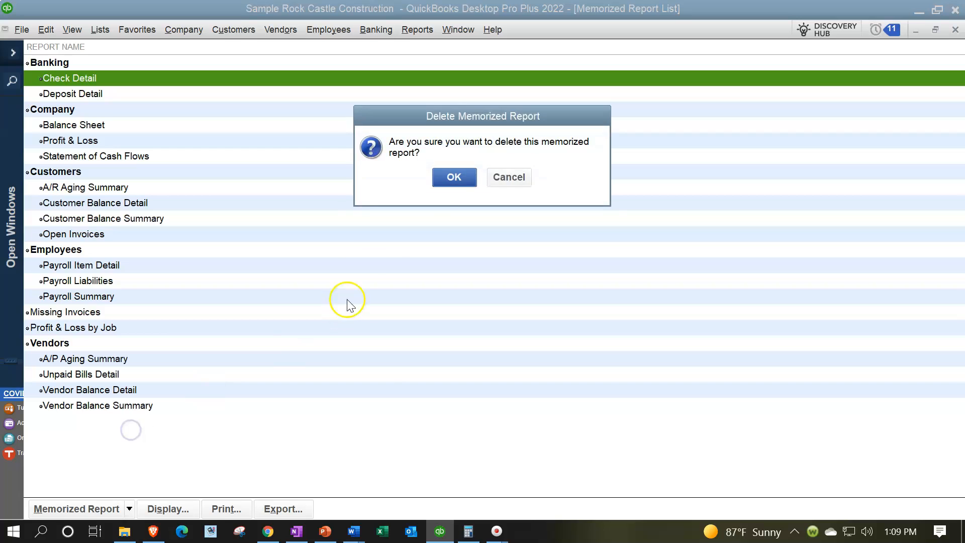
{"action": "left_click", "coordinate": [454, 177]}
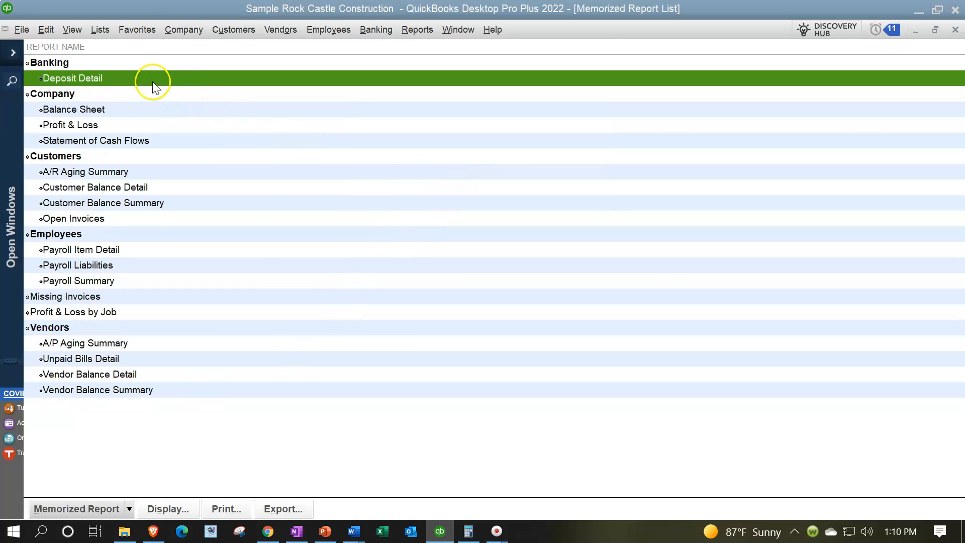
{"action": "left_click", "coordinate": [115, 509]}
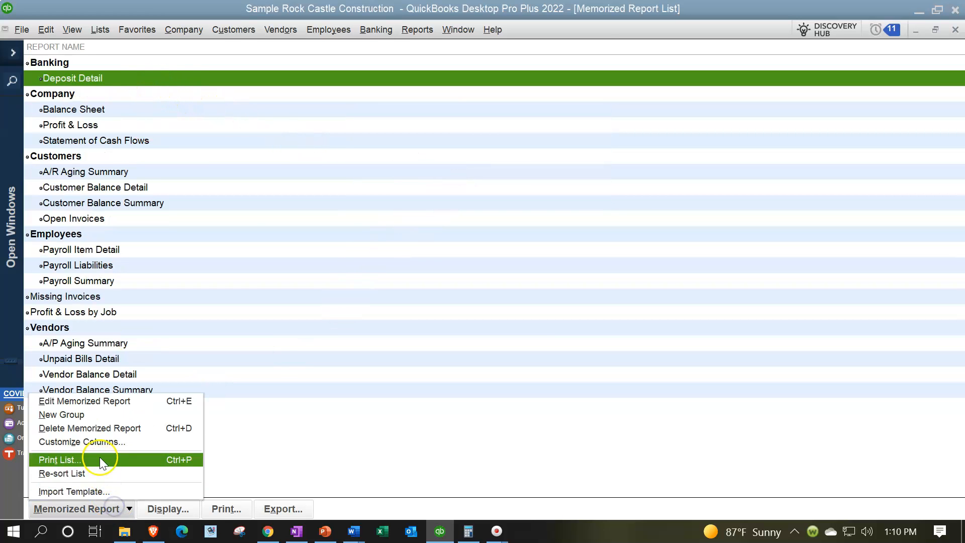
{"action": "left_click", "coordinate": [89, 428]}
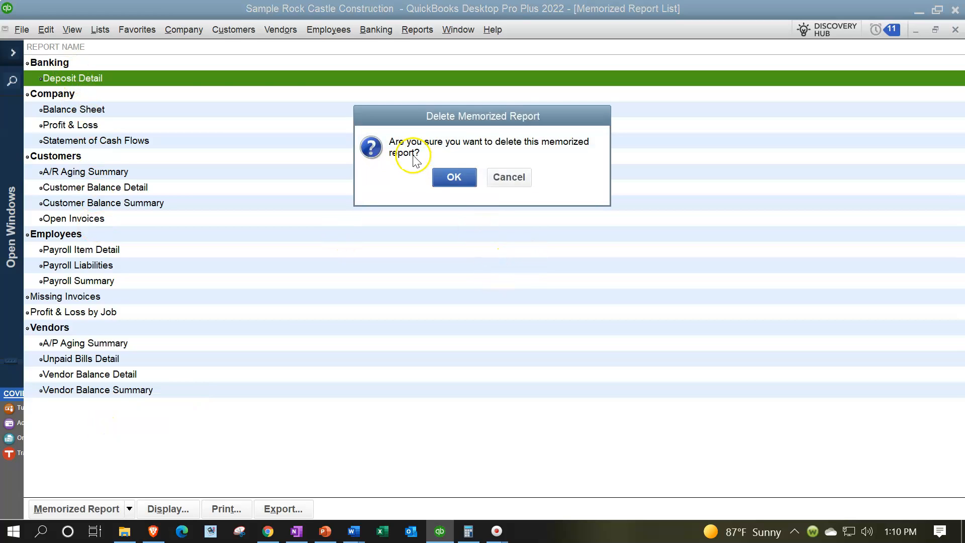
{"action": "left_click", "coordinate": [454, 177]}
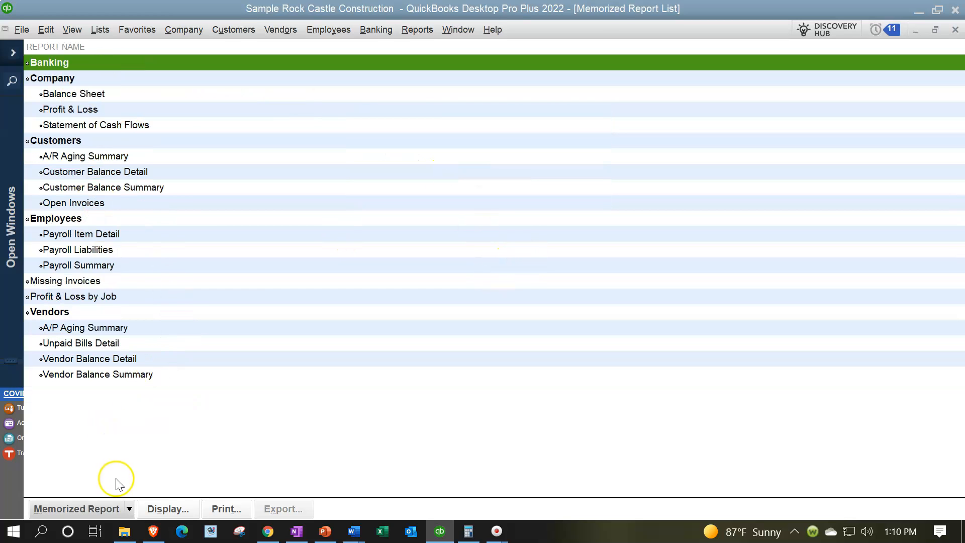
Delete the empty Banking group from the memorized report list and confirm the deletion.
{"action": "left_click", "coordinate": [120, 508]}
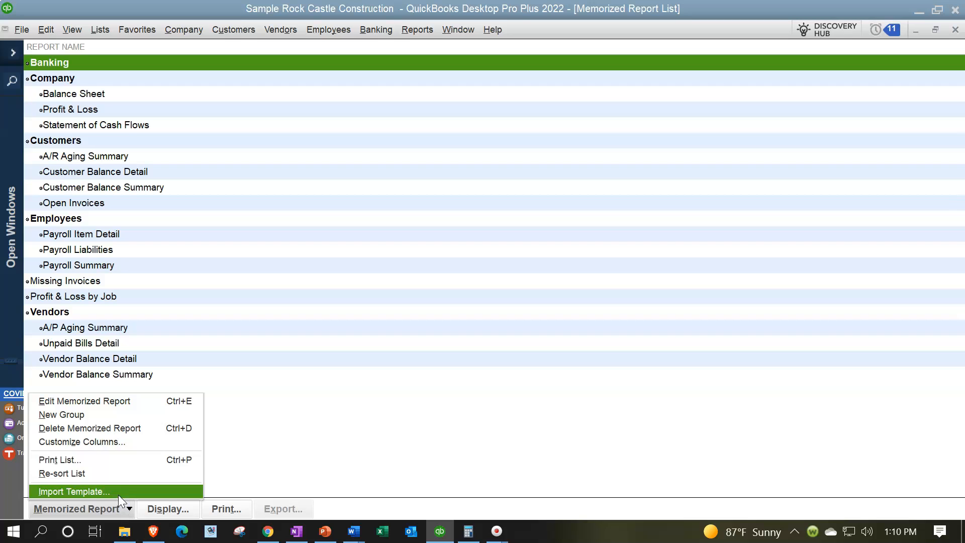
{"action": "left_click", "coordinate": [125, 430]}
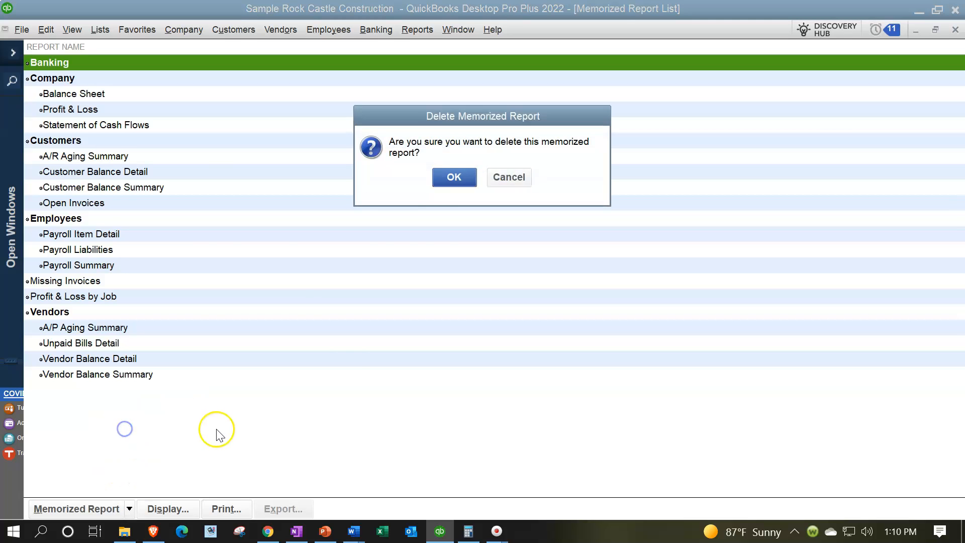
{"action": "left_click", "coordinate": [440, 176]}
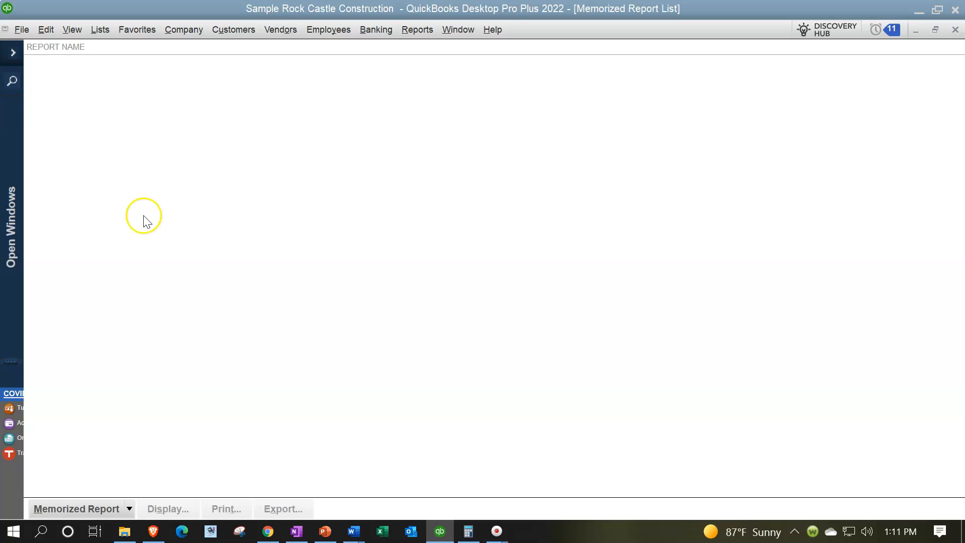
Create a new memorized report group in the empty list, entering the person's first name as its name.
{"action": "left_click", "coordinate": [104, 508]}
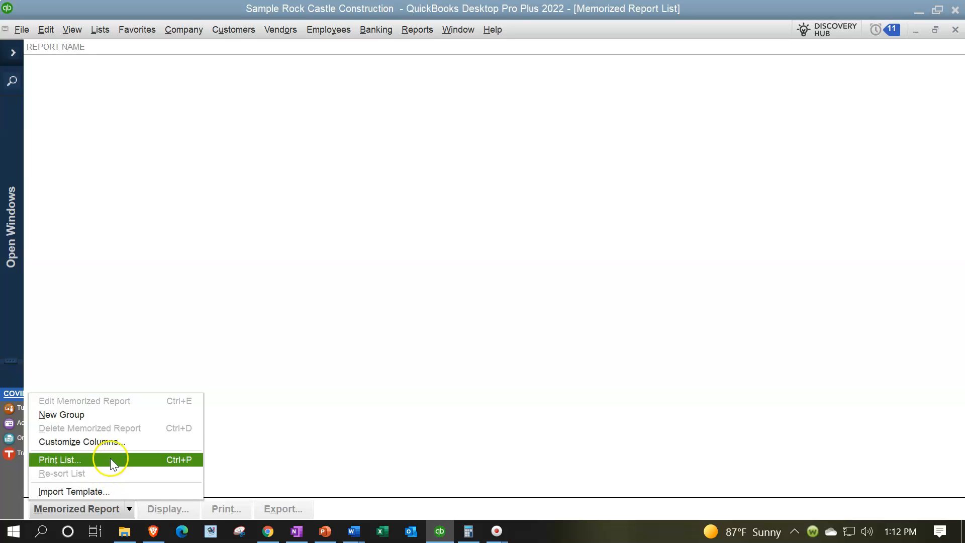
{"action": "left_click", "coordinate": [108, 416]}
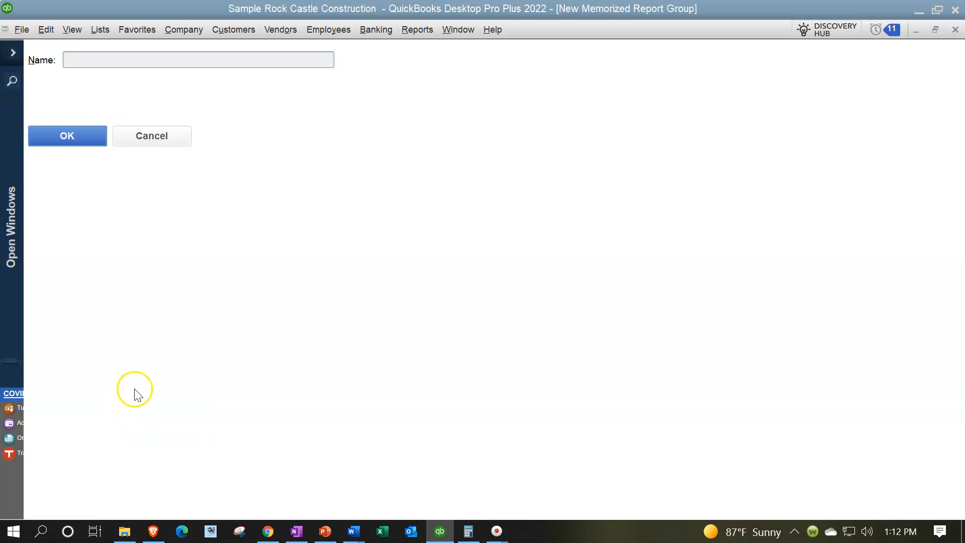
{"action": "type", "text": "Robert"}
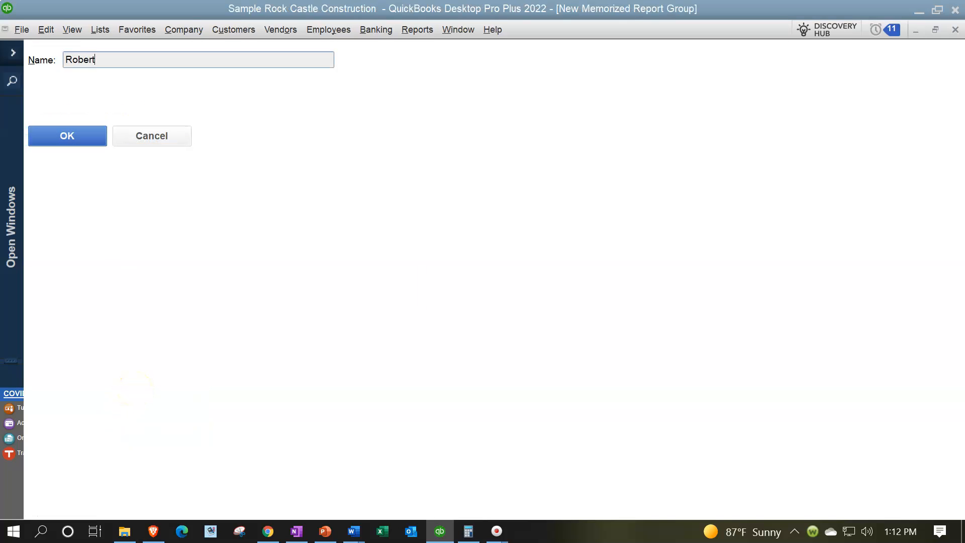
{"action": "left_click", "coordinate": [95, 135]}
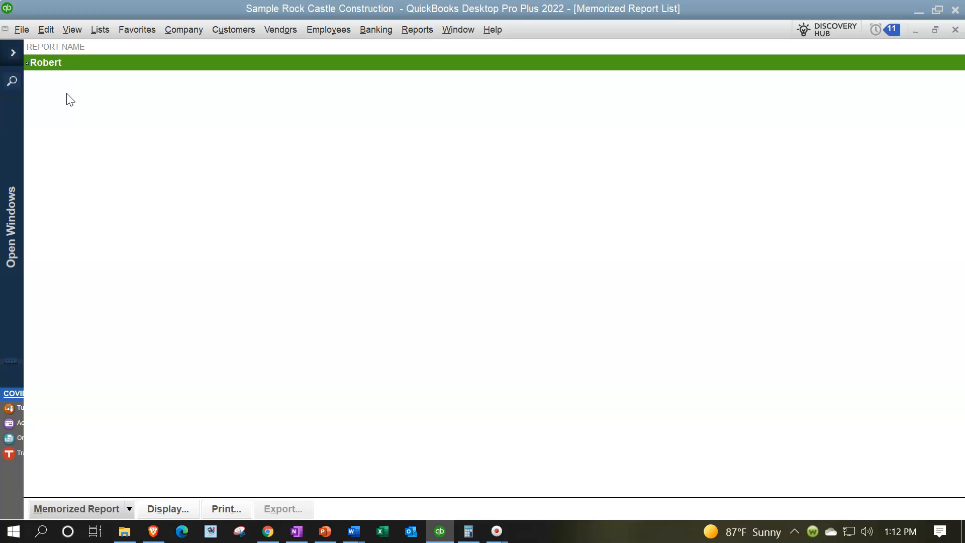
{"action": "left_click", "coordinate": [71, 99]}
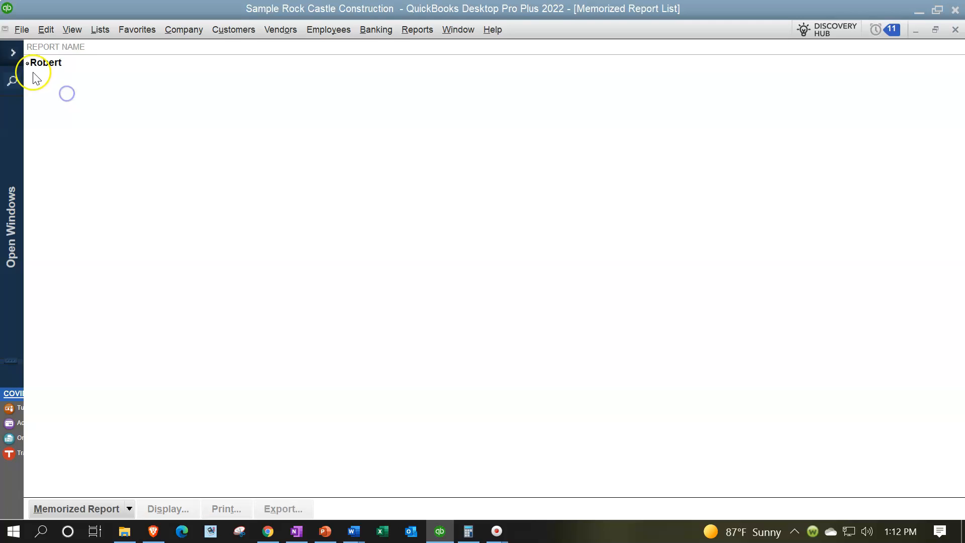
Memorize the open Balance Sheet report in the new person-named group, adding the person's first name after Balance Sheet in the report name.
{"action": "left_click", "coordinate": [14, 53]}
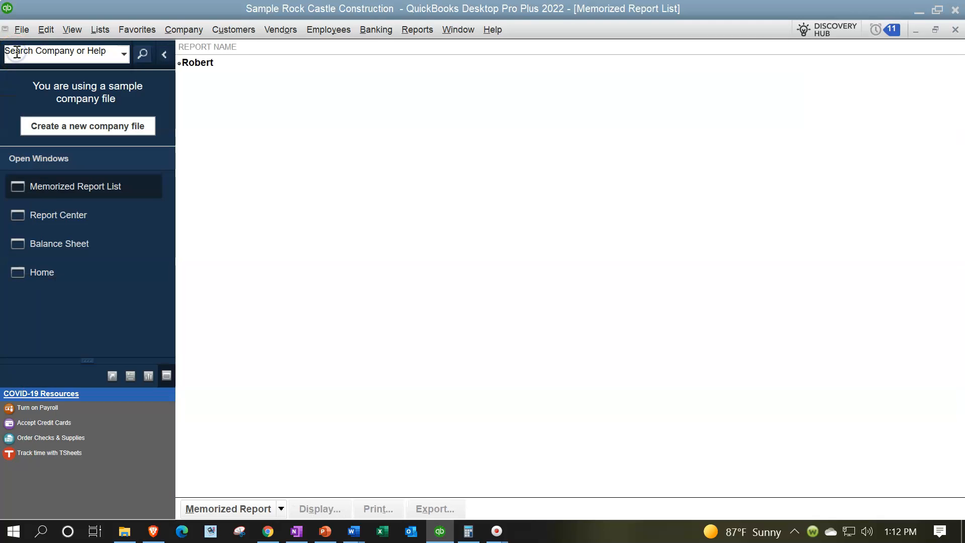
{"action": "left_click", "coordinate": [62, 245]}
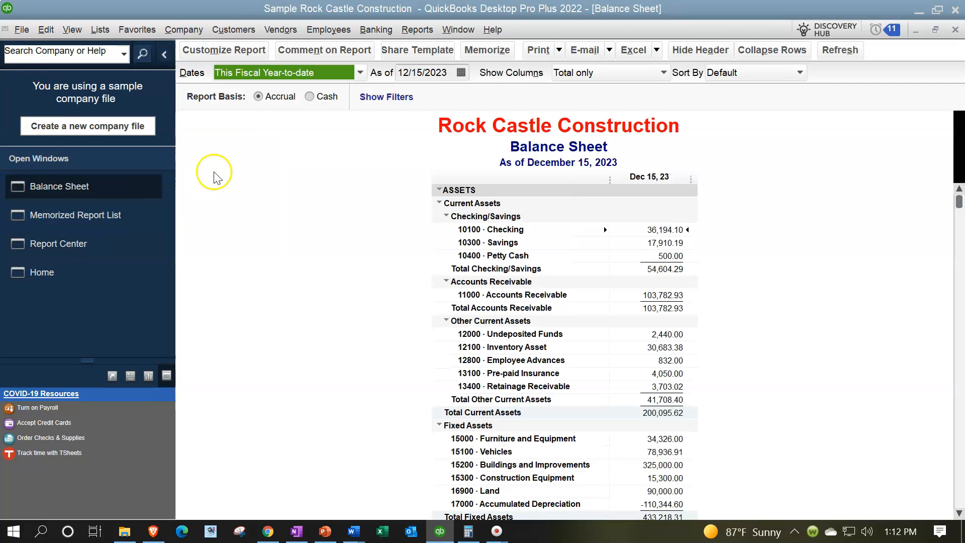
{"action": "left_click", "coordinate": [493, 57]}
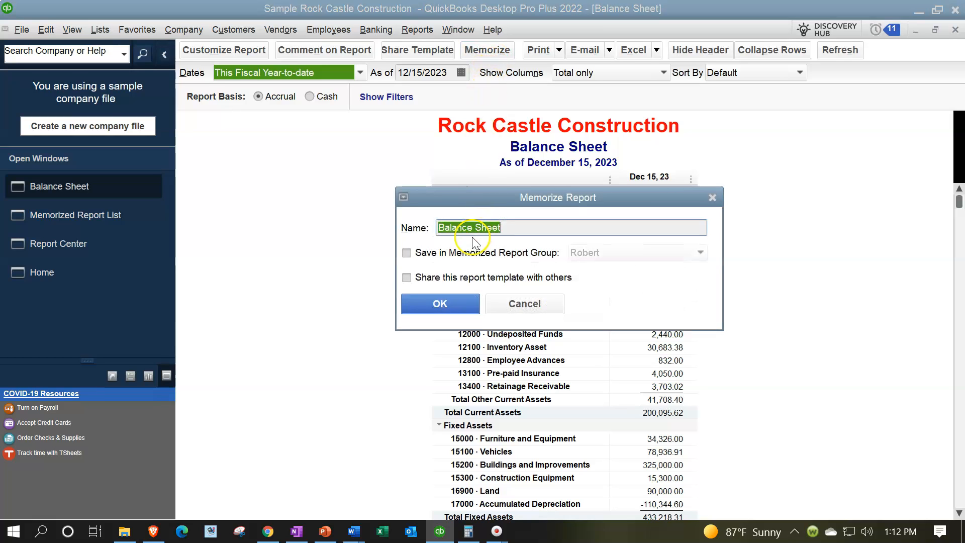
{"action": "left_click", "coordinate": [407, 252]}
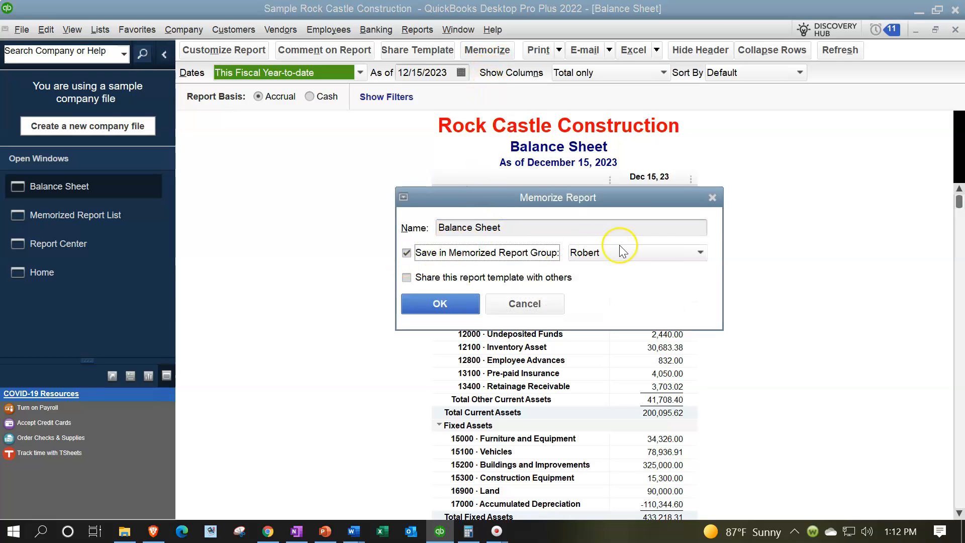
{"action": "left_click", "coordinate": [659, 256]}
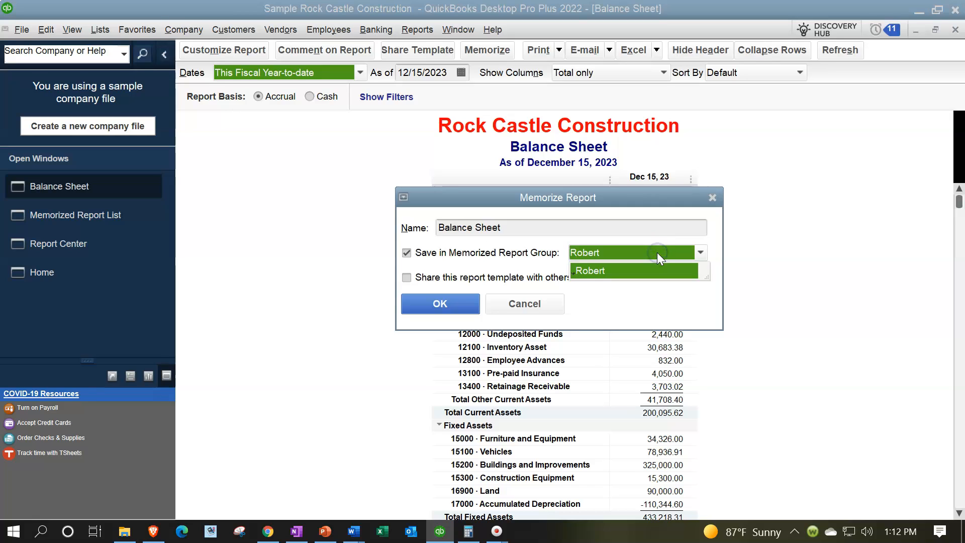
{"action": "left_click", "coordinate": [657, 252]}
{"action": "left_click", "coordinate": [568, 227]}
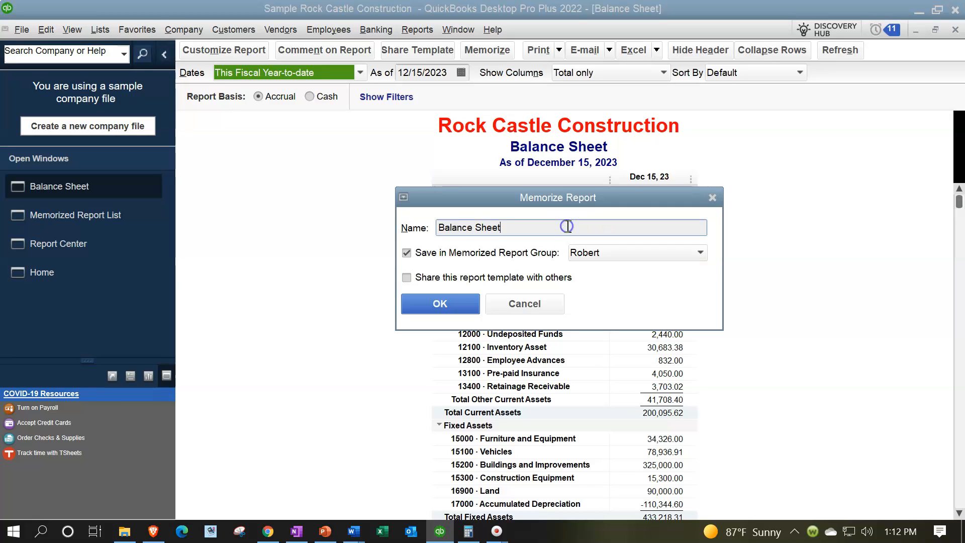
{"action": "type", "text": "Robert"}
{"action": "left_click", "coordinate": [456, 304]}
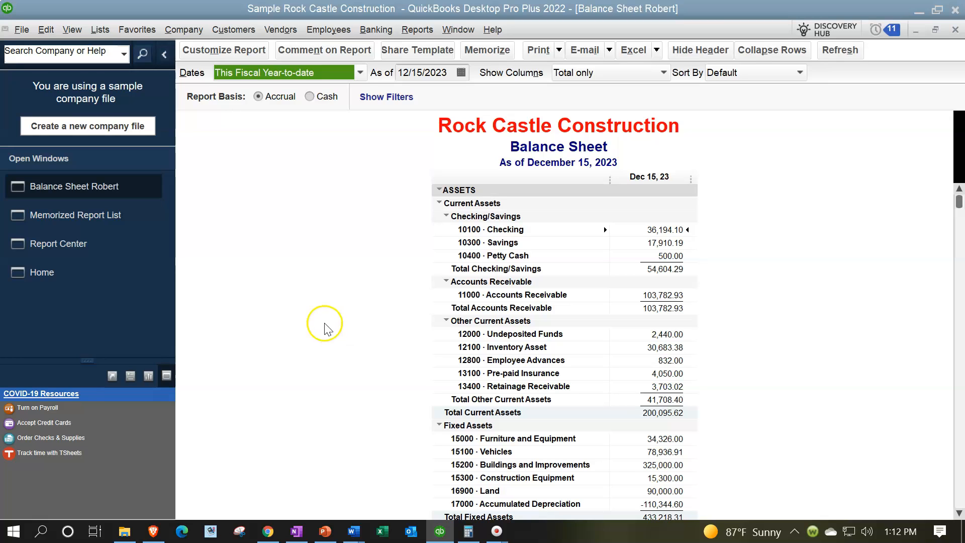
Return to the memorized report list and create a new group named Client Month End Report.
{"action": "left_click", "coordinate": [86, 220]}
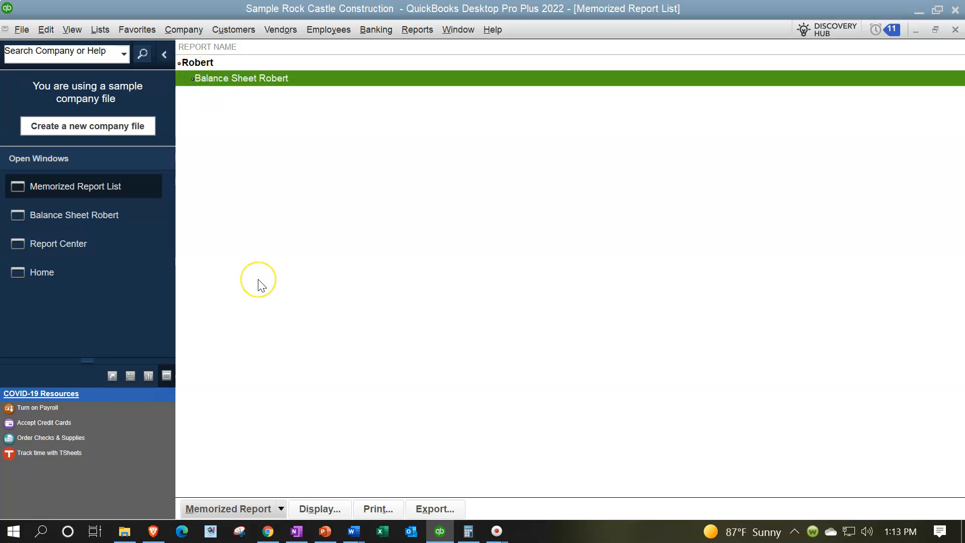
{"action": "key", "text": "alt+p"}
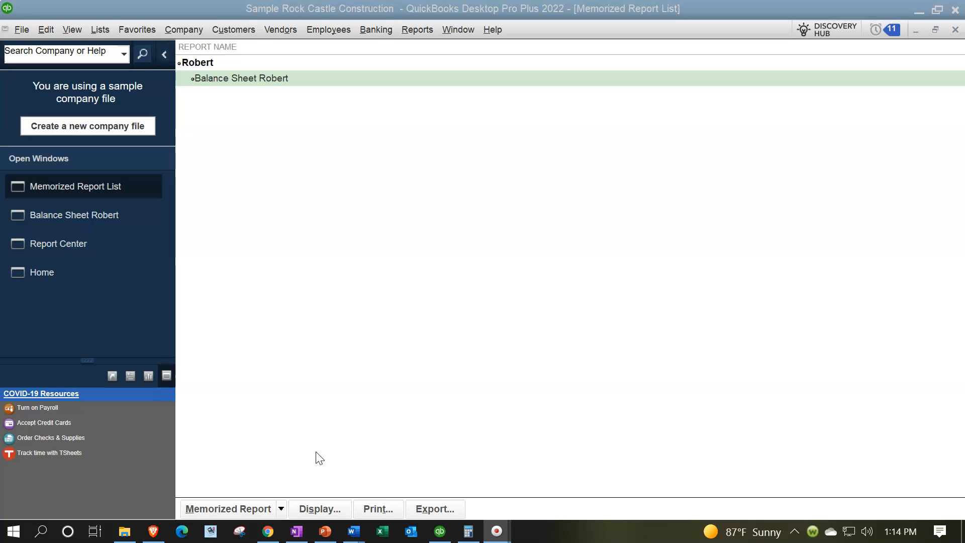
{"action": "left_click", "coordinate": [279, 501]}
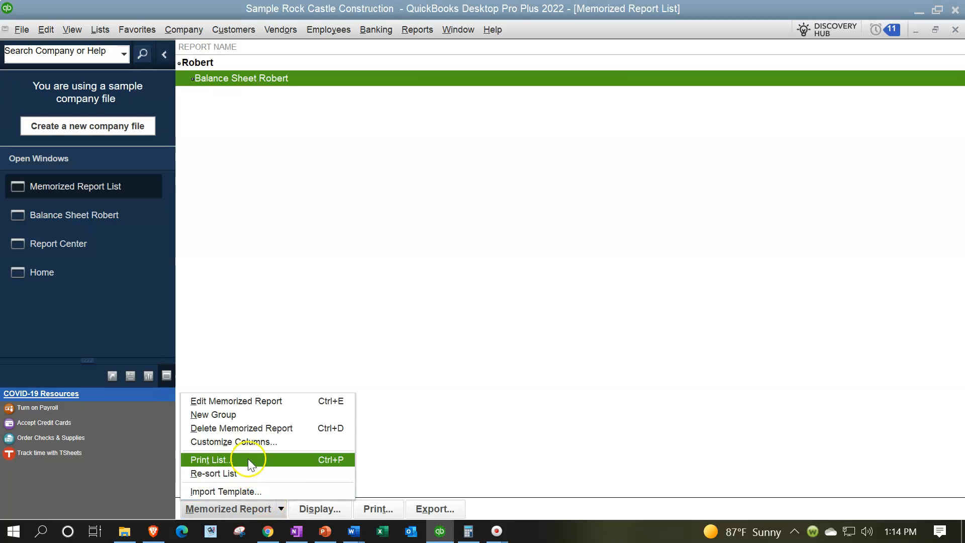
{"action": "left_click", "coordinate": [237, 414]}
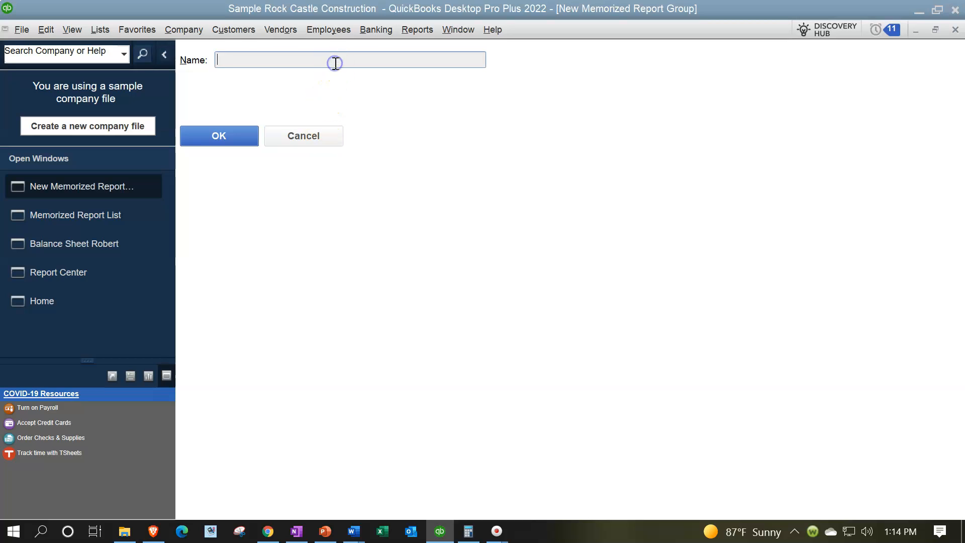
{"action": "type", "text": "Client Month End Report"}
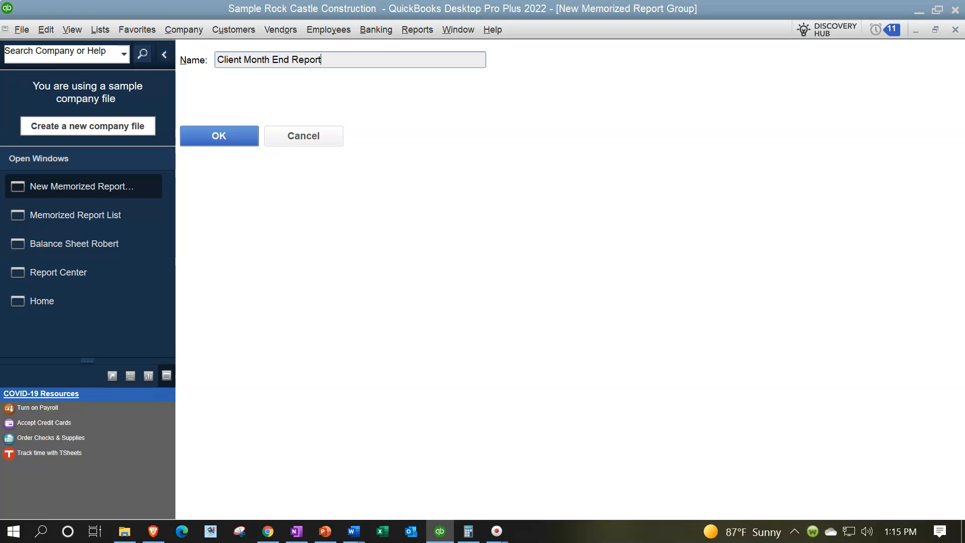
{"action": "left_click", "coordinate": [229, 131]}
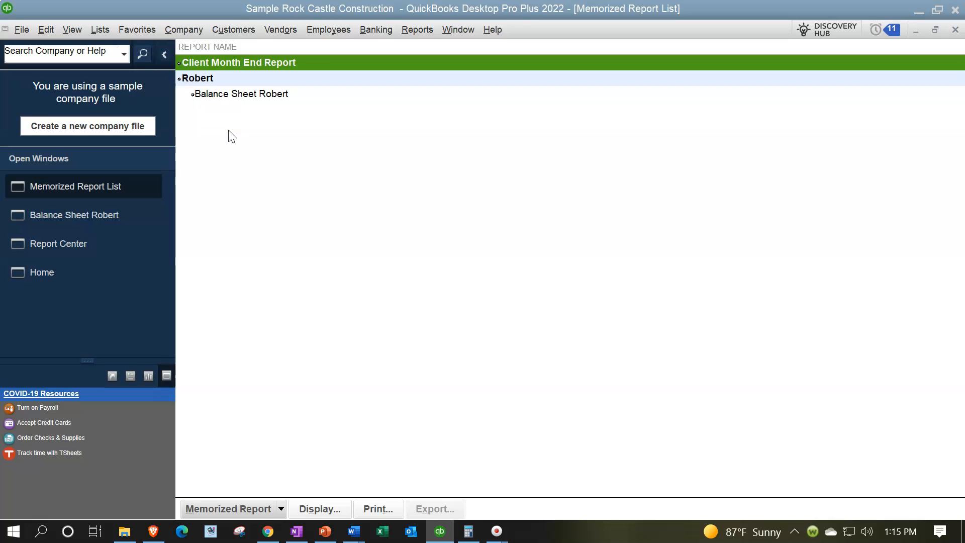
Create a new memorized report group named Client Year End Reports.
{"action": "left_click", "coordinate": [280, 510]}
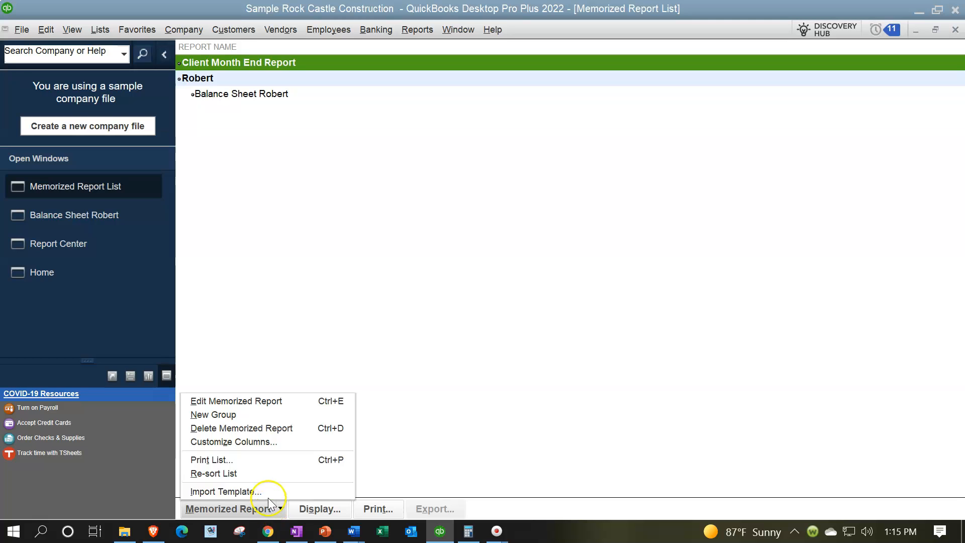
{"action": "left_click", "coordinate": [255, 415]}
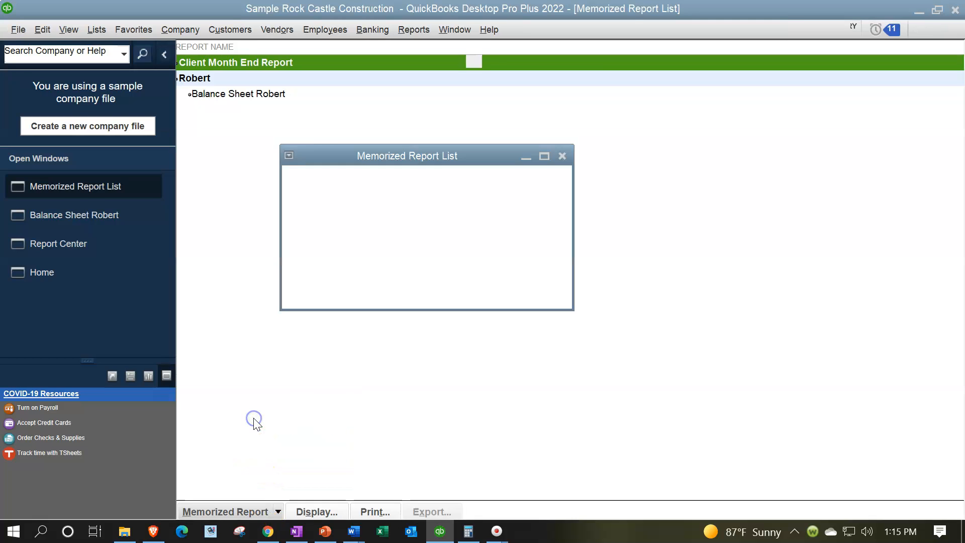
{"action": "type", "text": "Client Year End Reports"}
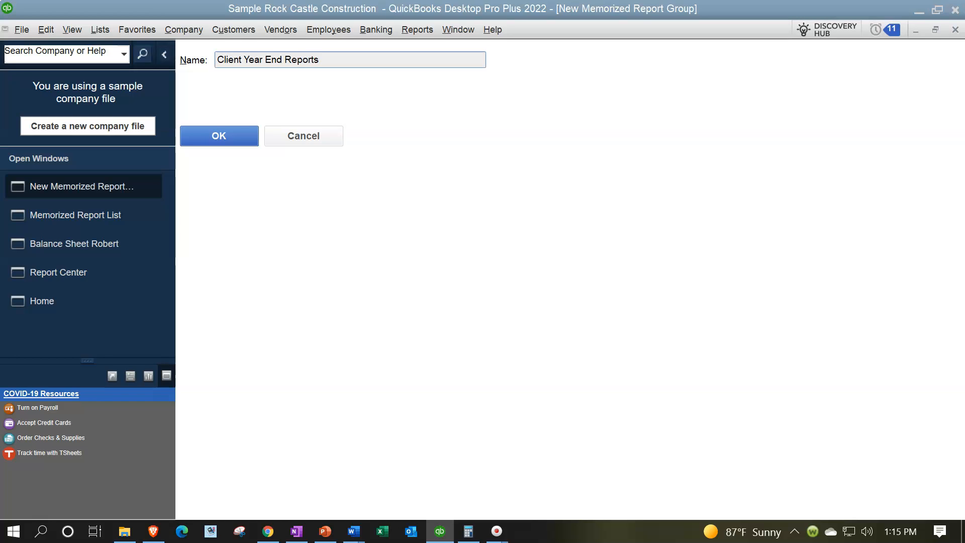
{"action": "left_click", "coordinate": [226, 136]}
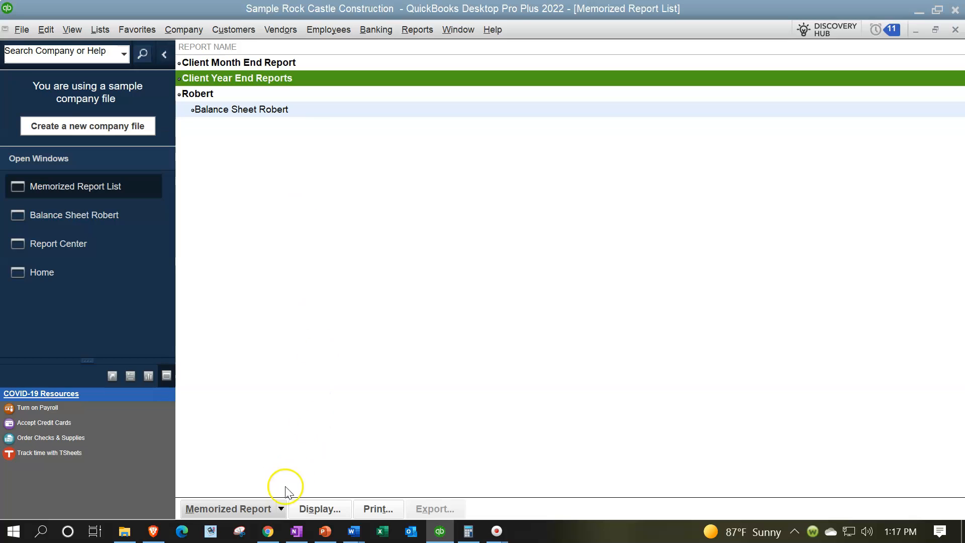
Create another memorized report group named Internal Report.
{"action": "left_click", "coordinate": [279, 508]}
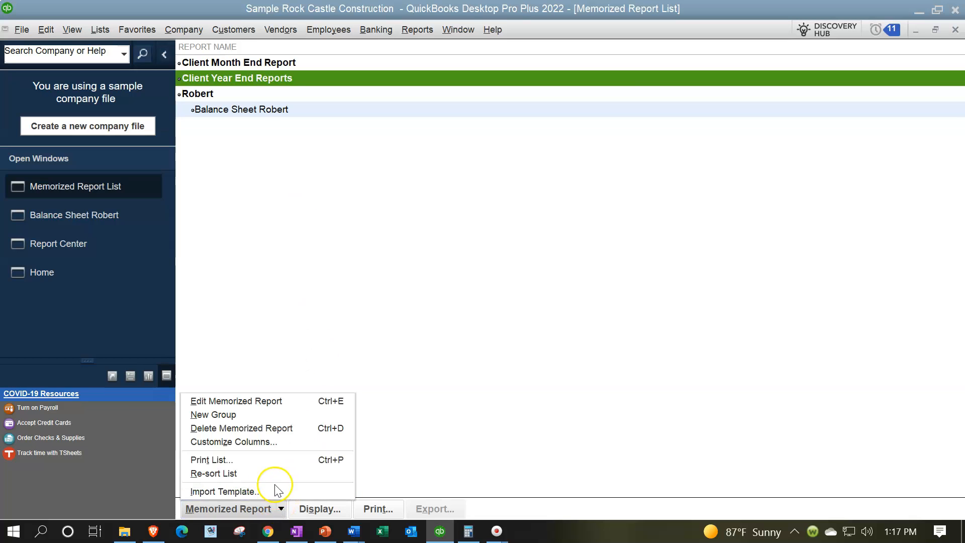
{"action": "left_click", "coordinate": [260, 420]}
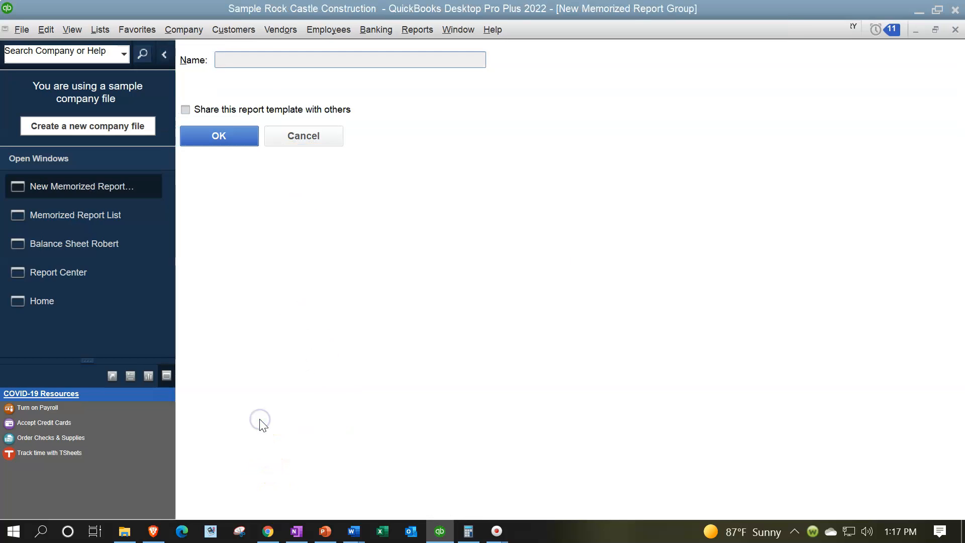
{"action": "type", "text": "I"}
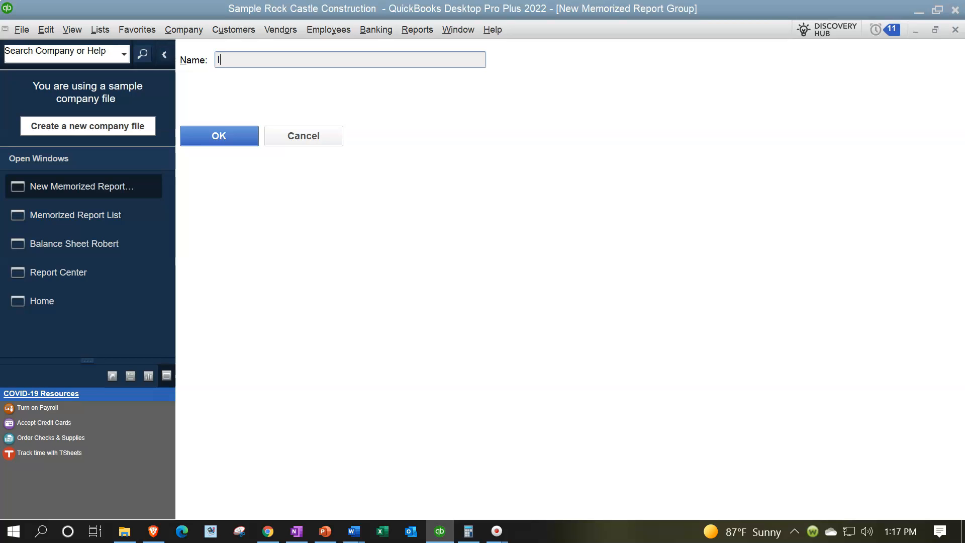
{"action": "type", "text": "nternal Report"}
{"action": "left_click", "coordinate": [221, 141]}
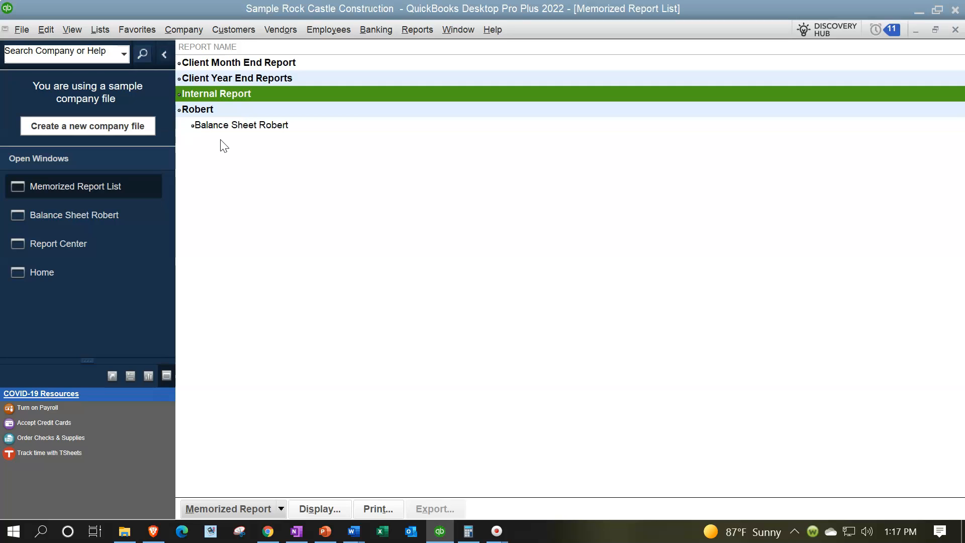
Add a memorized report group named Payroll report to the list.
{"action": "left_click", "coordinate": [276, 509]}
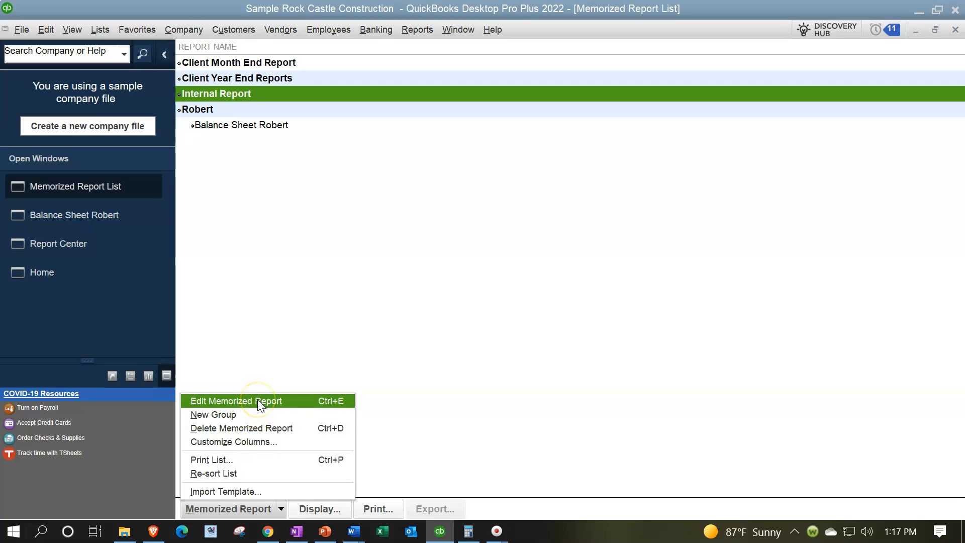
{"action": "left_click", "coordinate": [255, 415]}
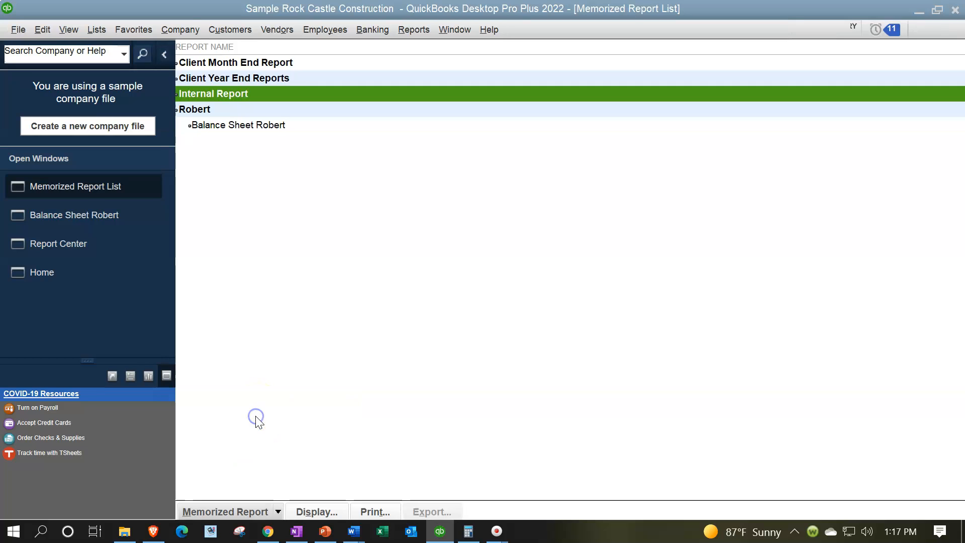
{"action": "type", "text": "Payro"}
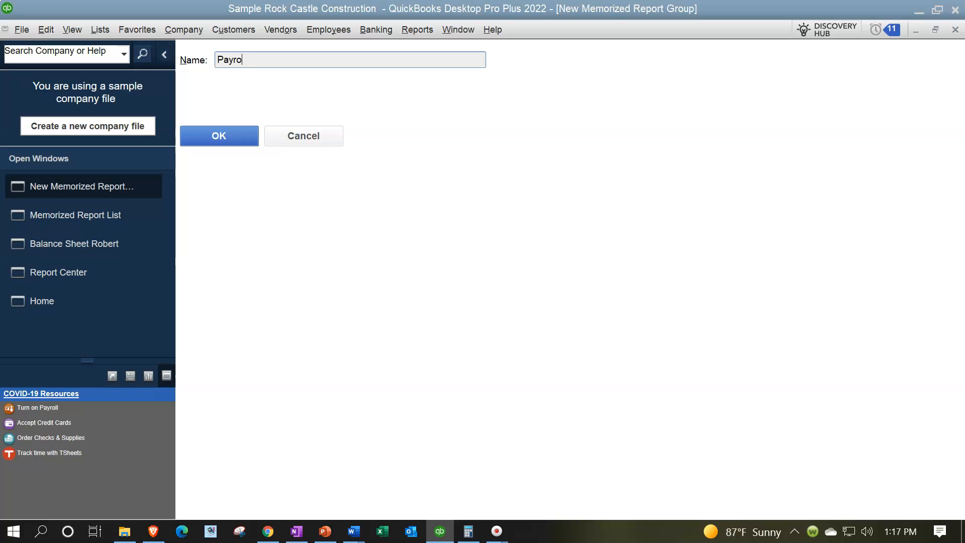
{"action": "type", "text": "ll report"}
{"action": "left_click", "coordinate": [242, 143]}
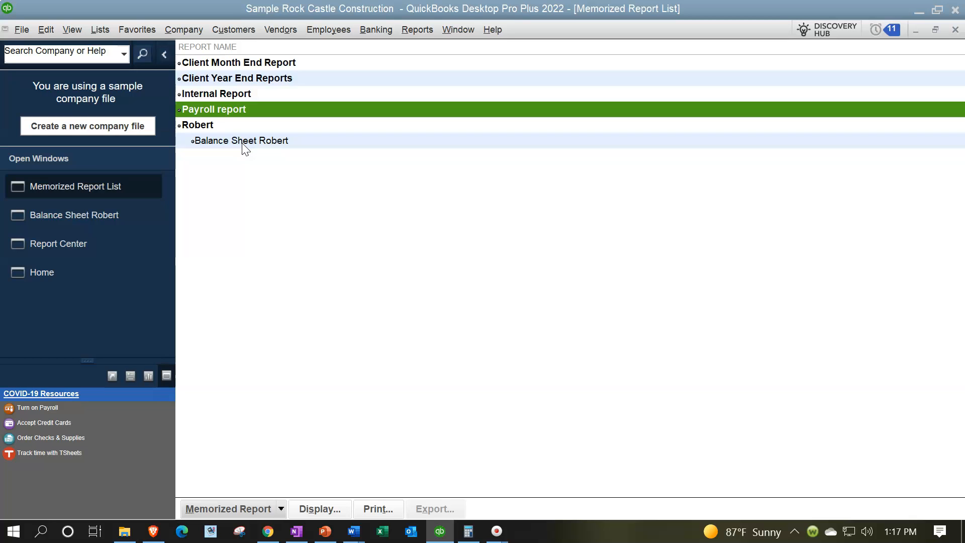
Return to the open Balance Sheet report and memorize it again, replacing the original memorized report.
{"action": "left_click", "coordinate": [124, 220]}
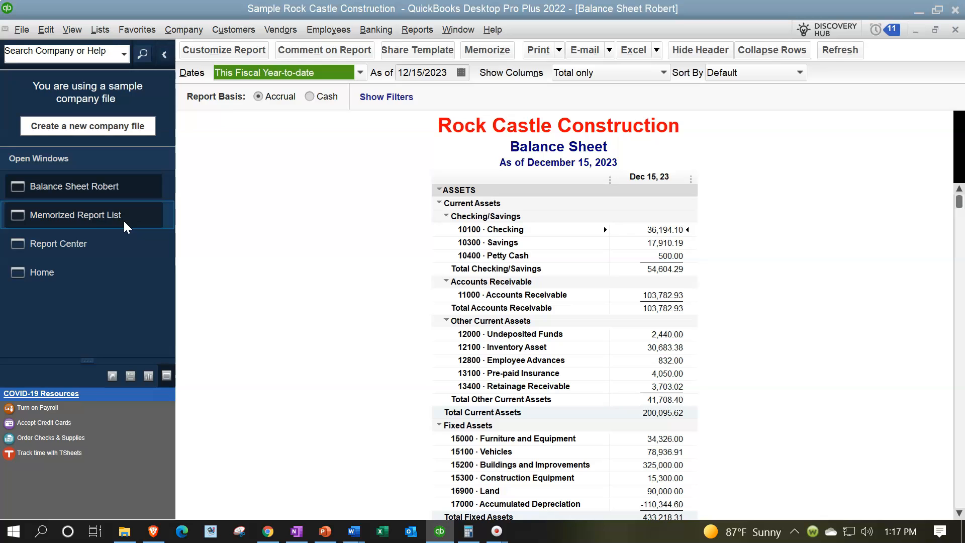
{"action": "left_click", "coordinate": [475, 55]}
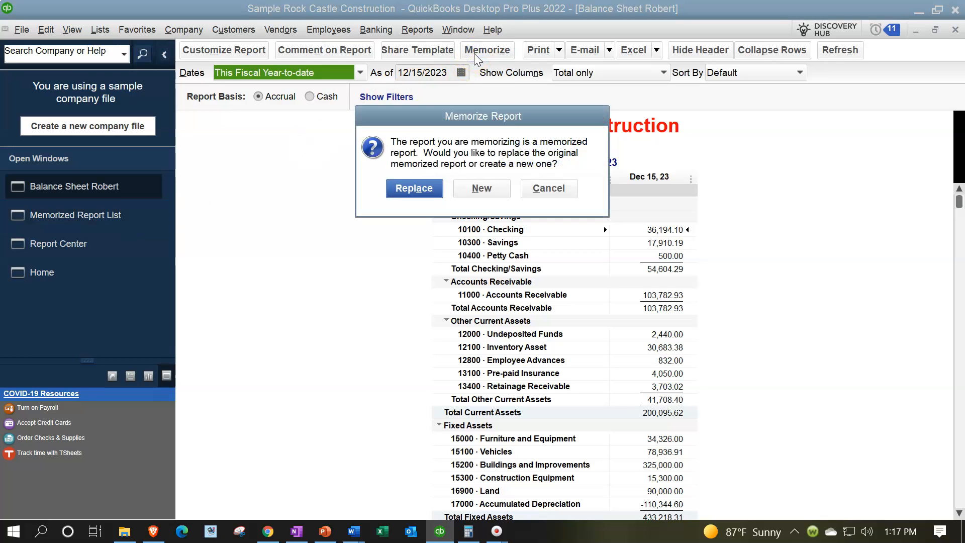
{"action": "left_click", "coordinate": [428, 189]}
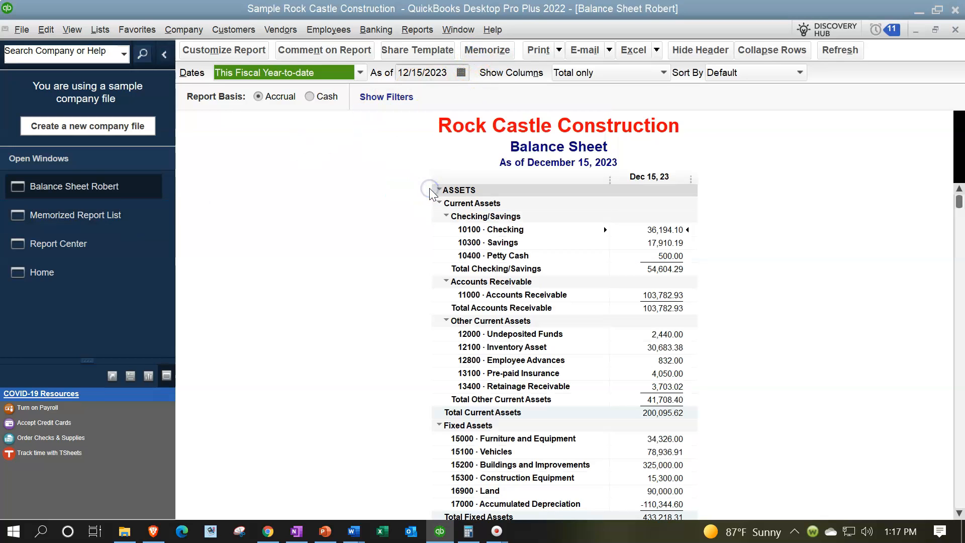
{"action": "left_click", "coordinate": [484, 51]}
{"action": "left_click", "coordinate": [481, 188]}
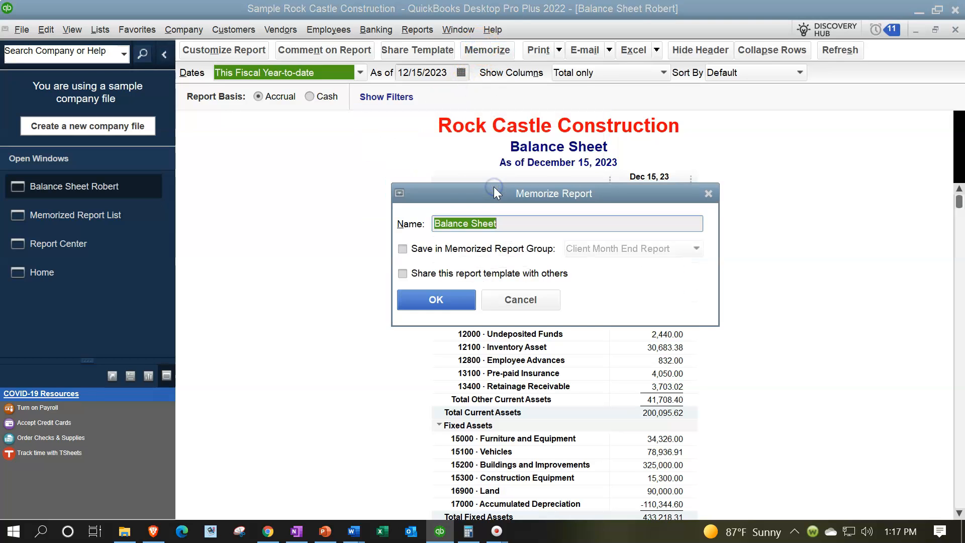
{"action": "left_click", "coordinate": [402, 249]}
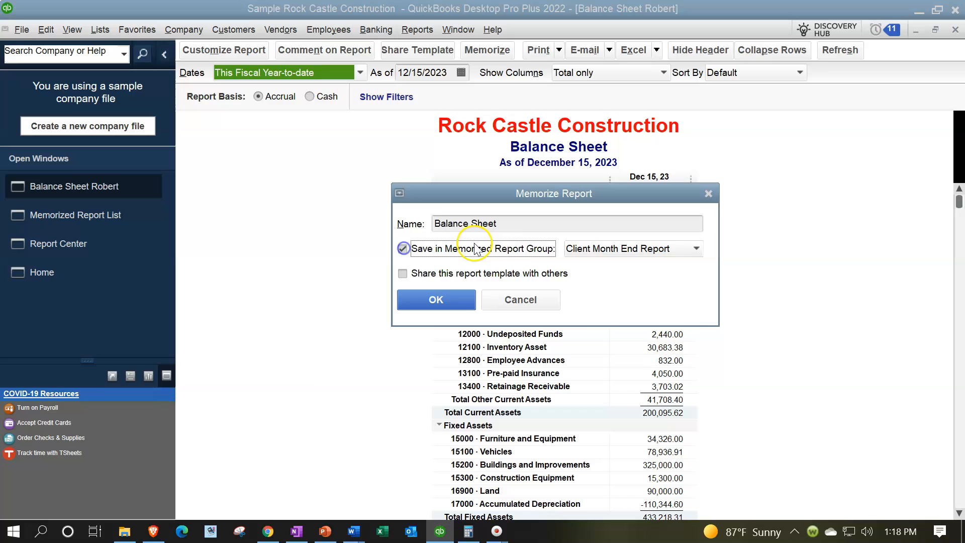
{"action": "left_click", "coordinate": [672, 249]}
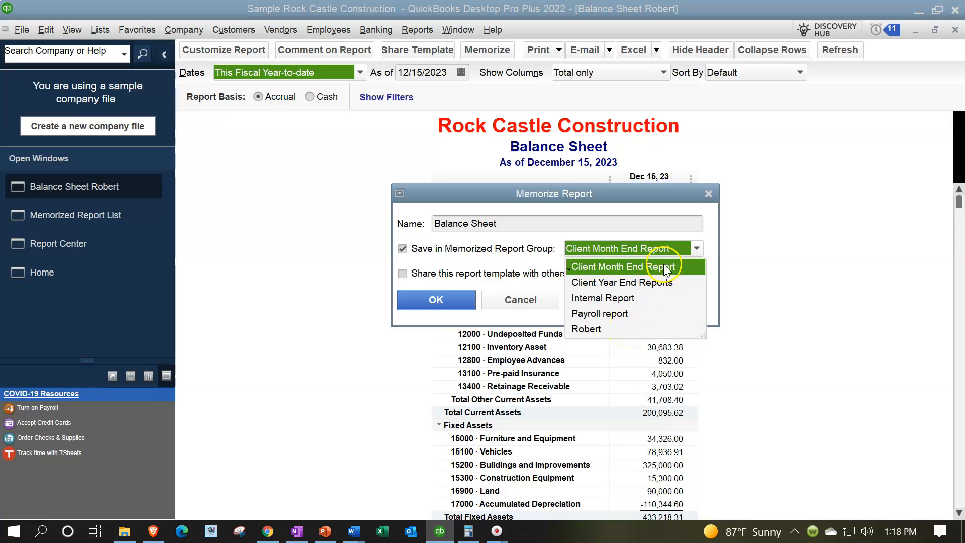
{"action": "left_click", "coordinate": [710, 195]}
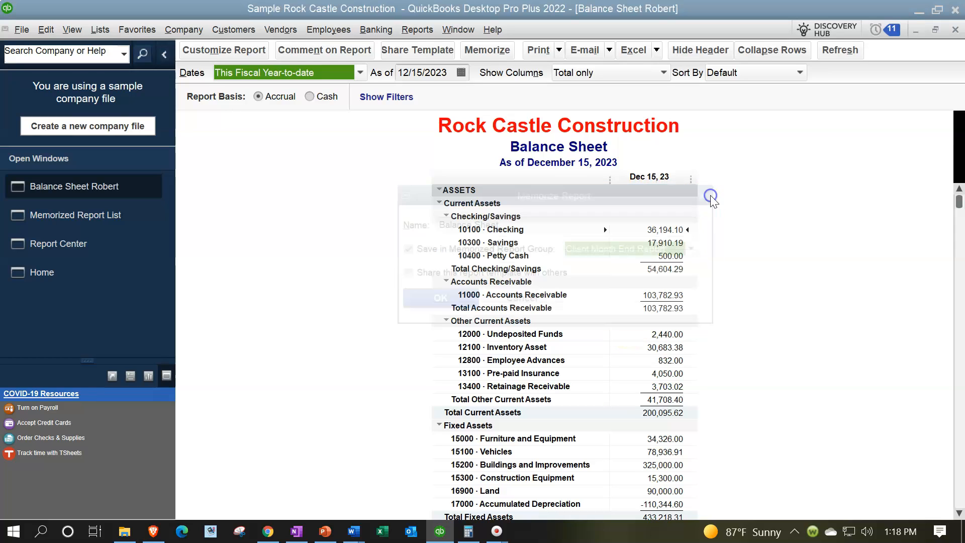